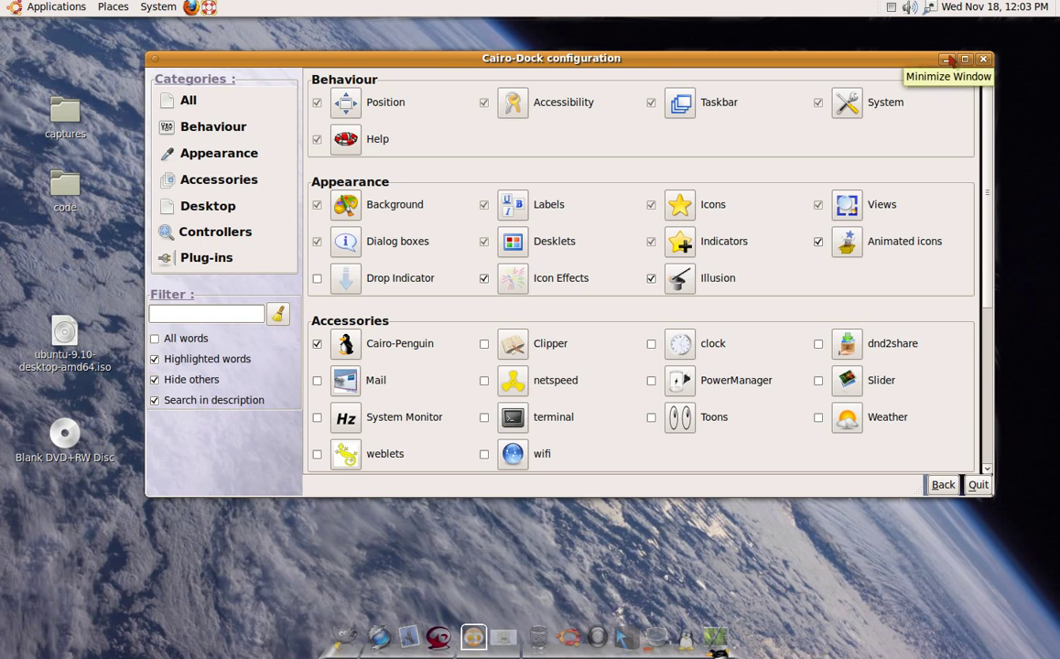
Minimize the Cairo-Dock configuration window so the desktop and dock are visible.
left_click(947, 60)
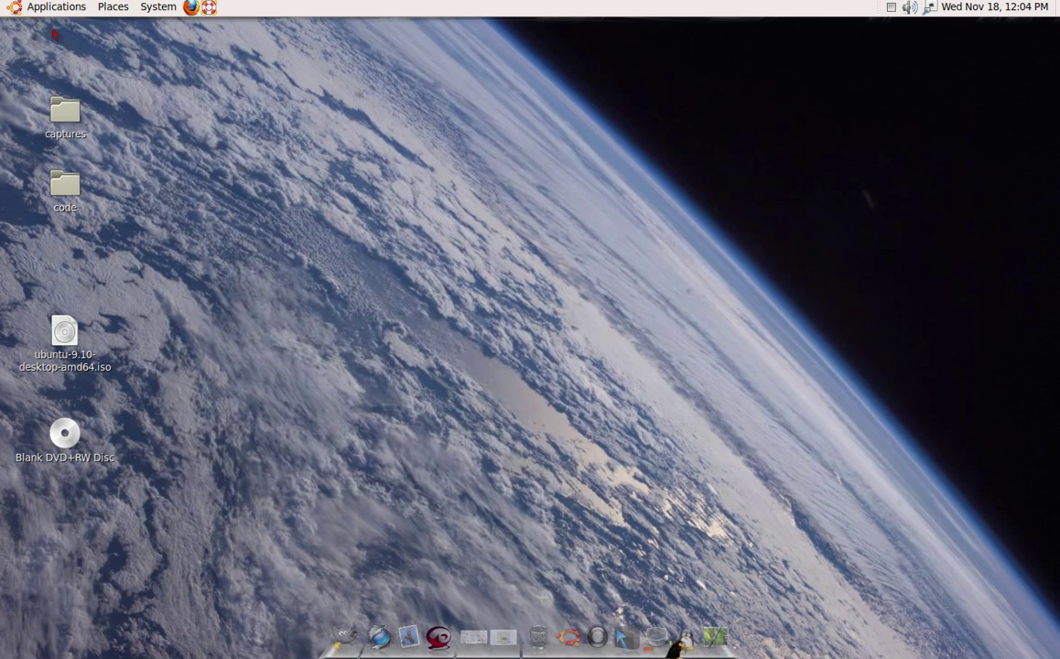
left_click(37, 11)
mouse_move(38, 28)
left_click(220, 227)
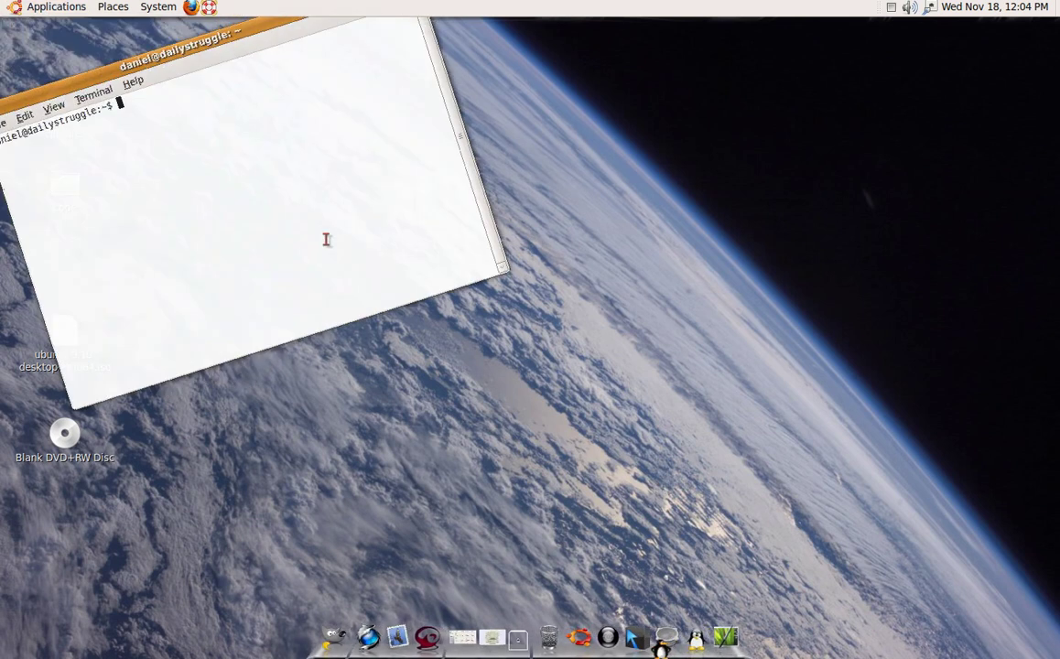
key("Up")
key("Up")
key("Up")
key("Up")
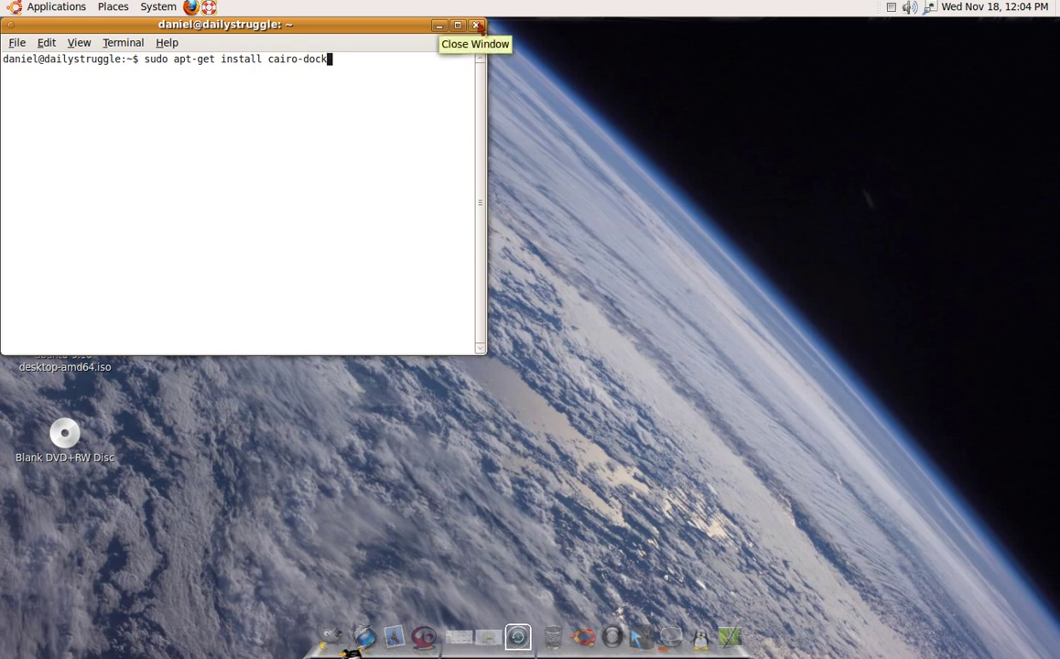
left_click(476, 25)
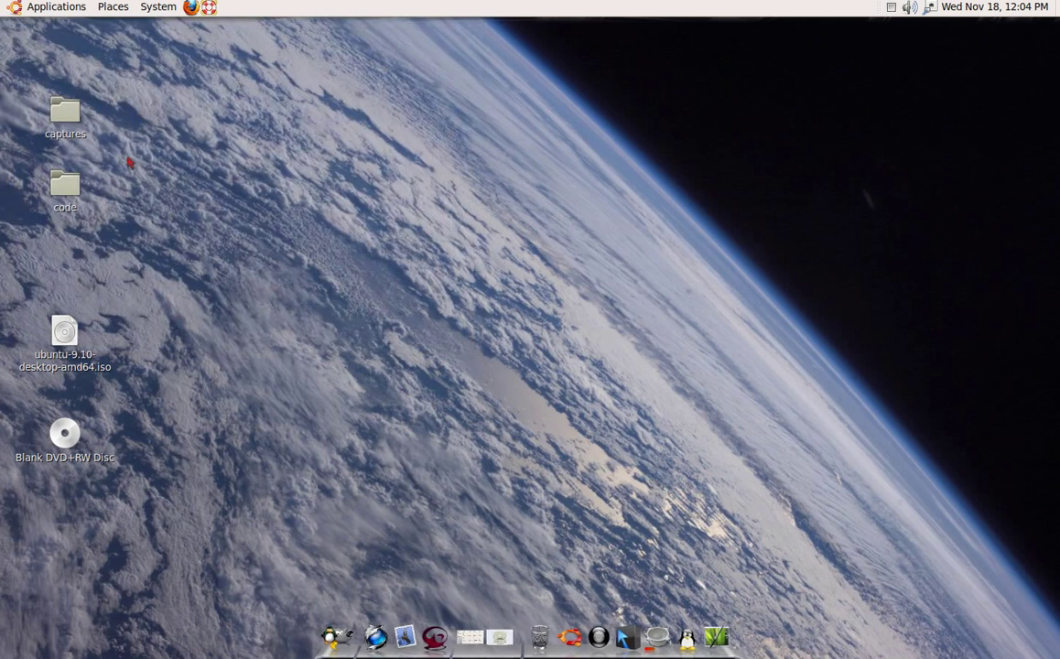
left_click(35, 9)
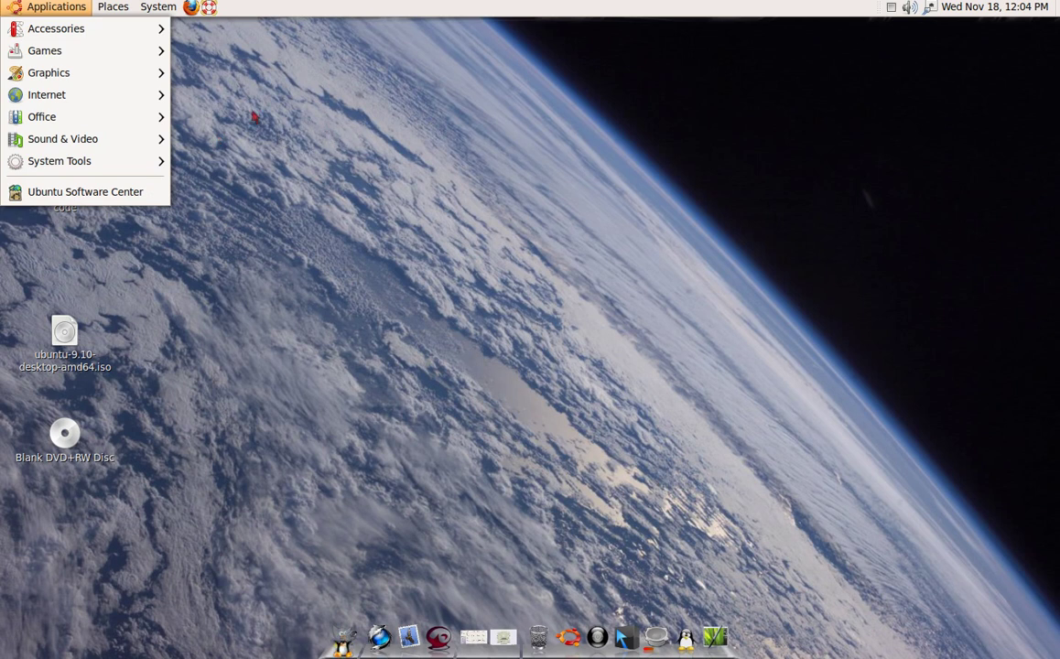
left_click(293, 156)
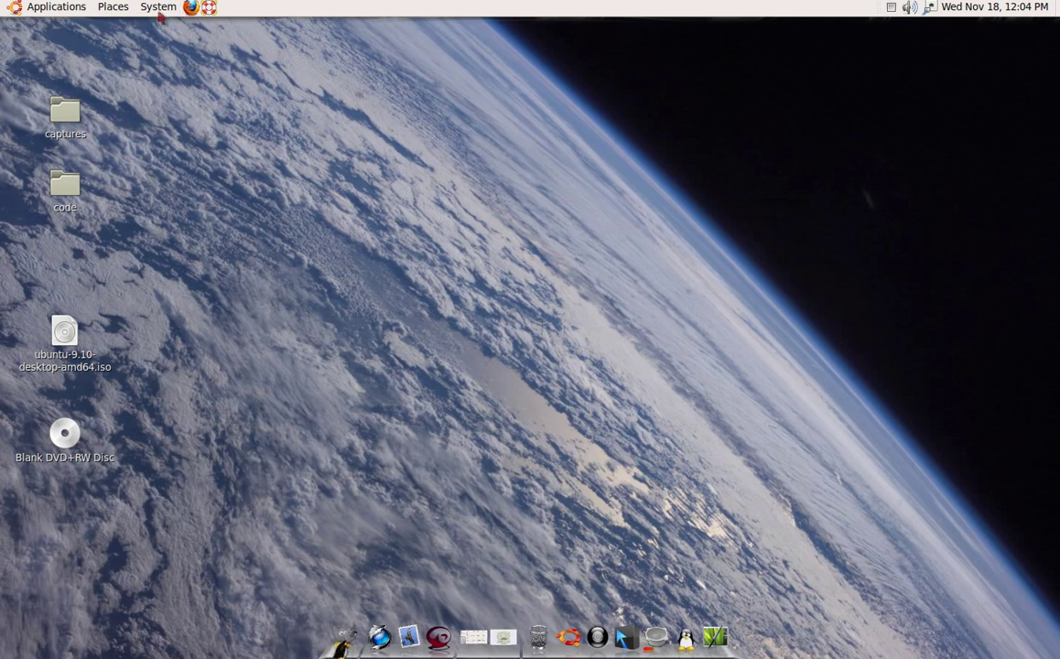
left_click(160, 11)
mouse_move(248, 51)
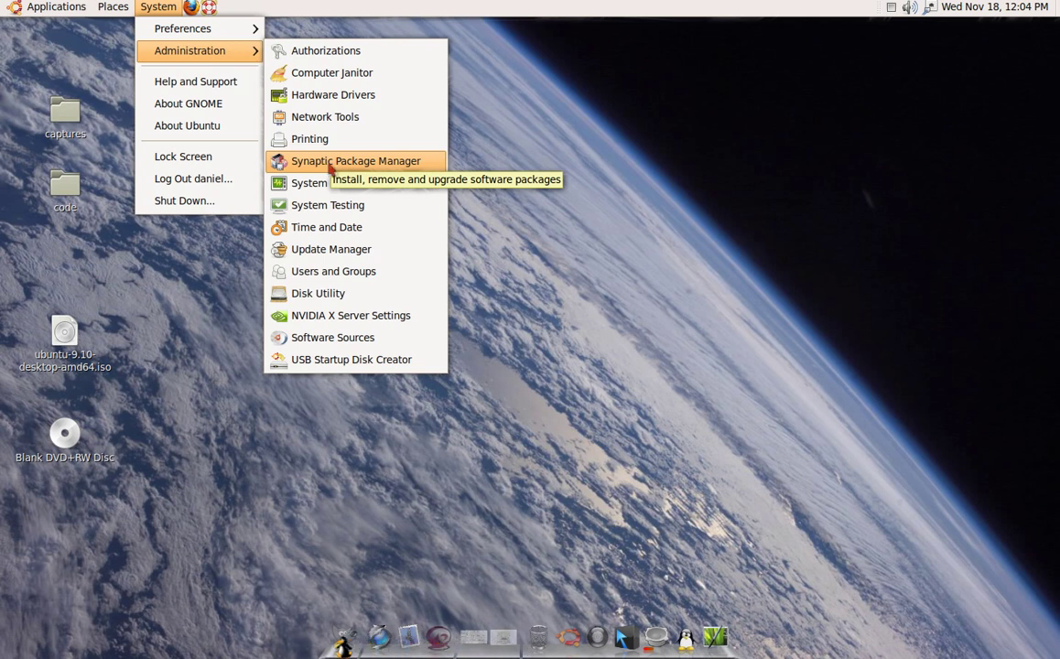
left_click(346, 164)
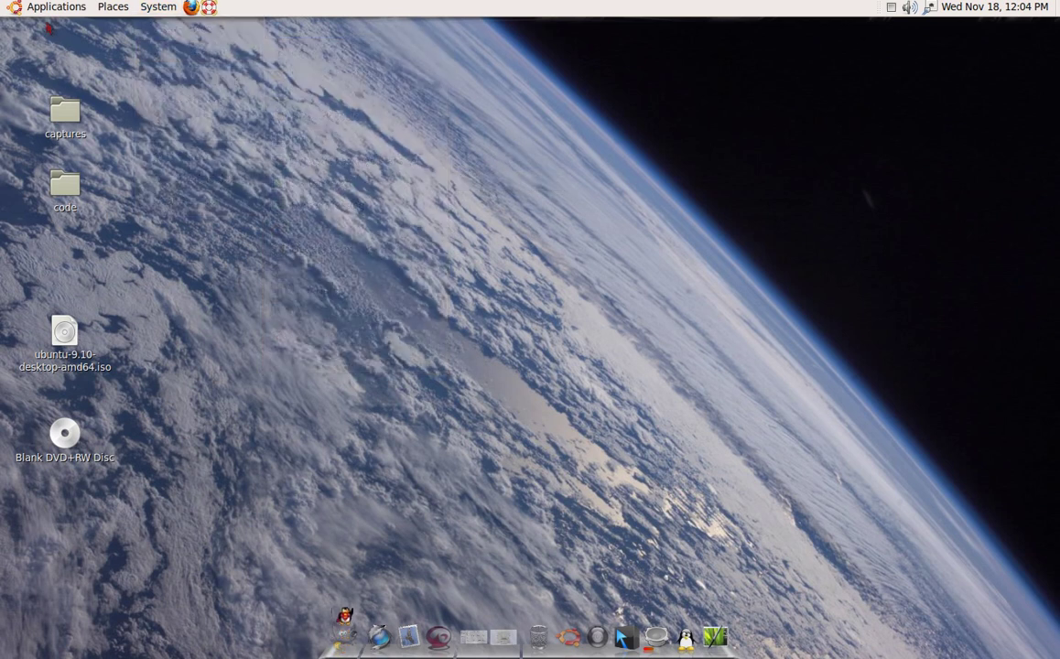
Browse the Applications menu down to System Tools, then dismiss the list.
left_click(48, 10)
mouse_move(52, 33)
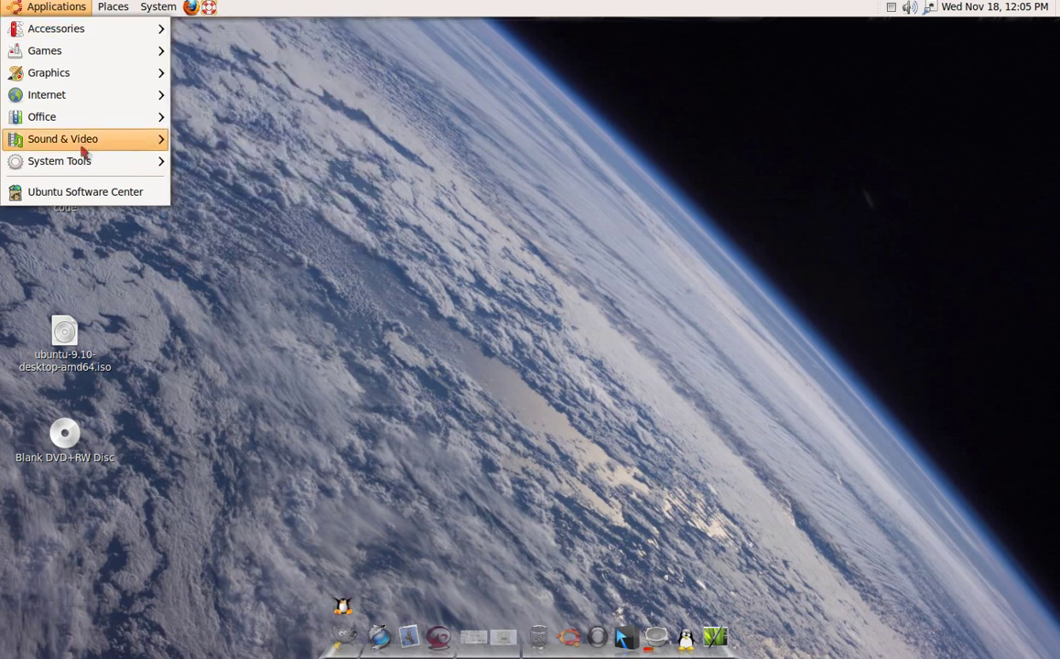
mouse_move(80, 164)
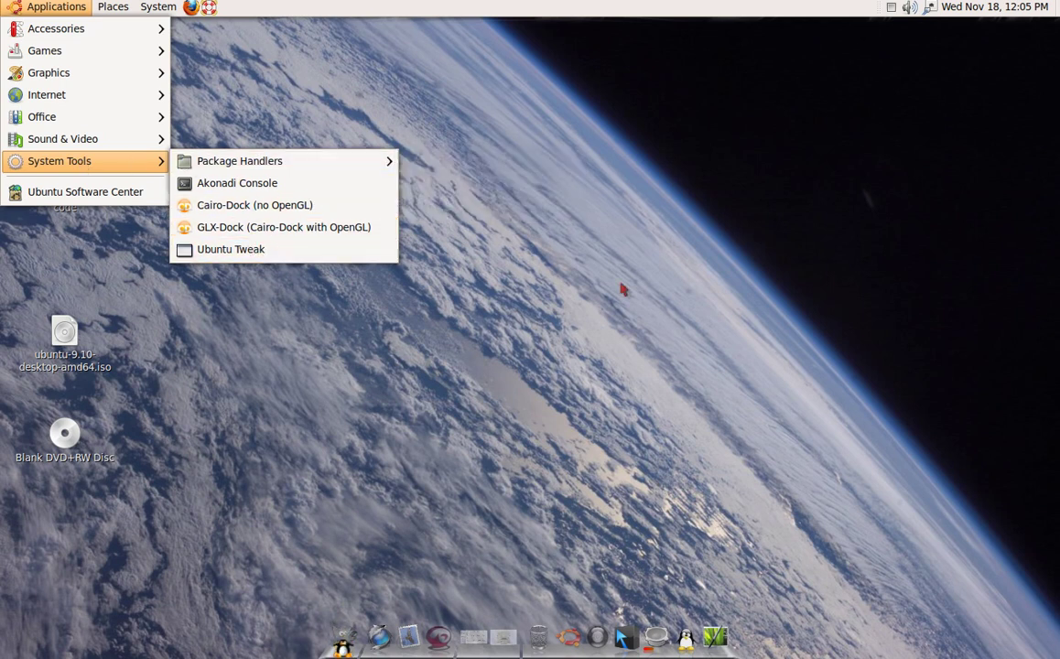
left_click(552, 260)
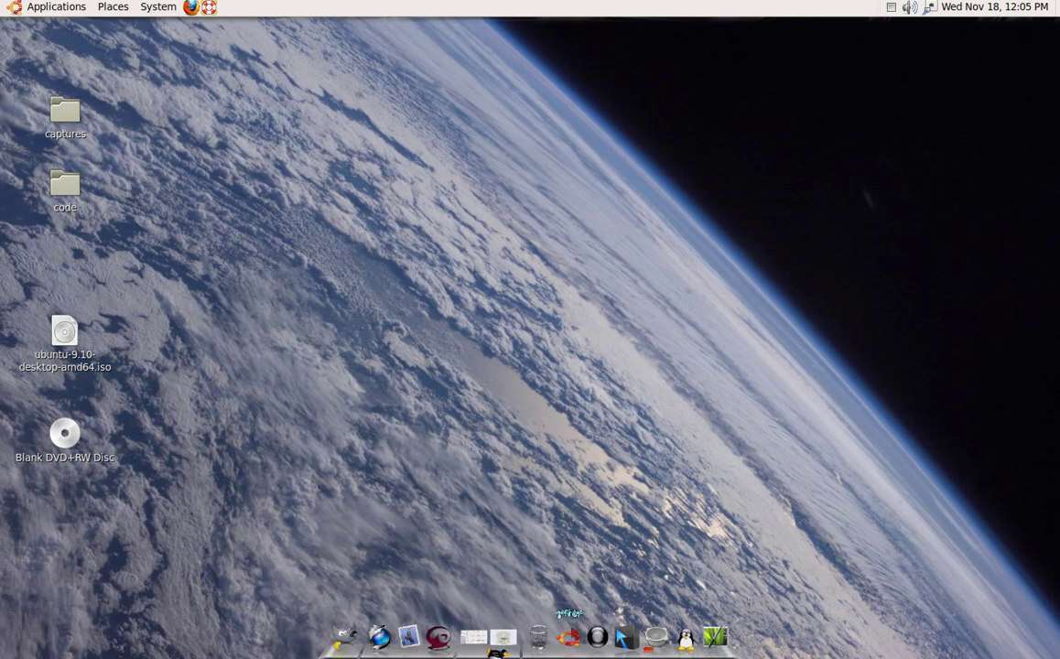
View the trash applet's Cairo-Dock submenu on the dock, then dismiss it.
right_click(552, 652)
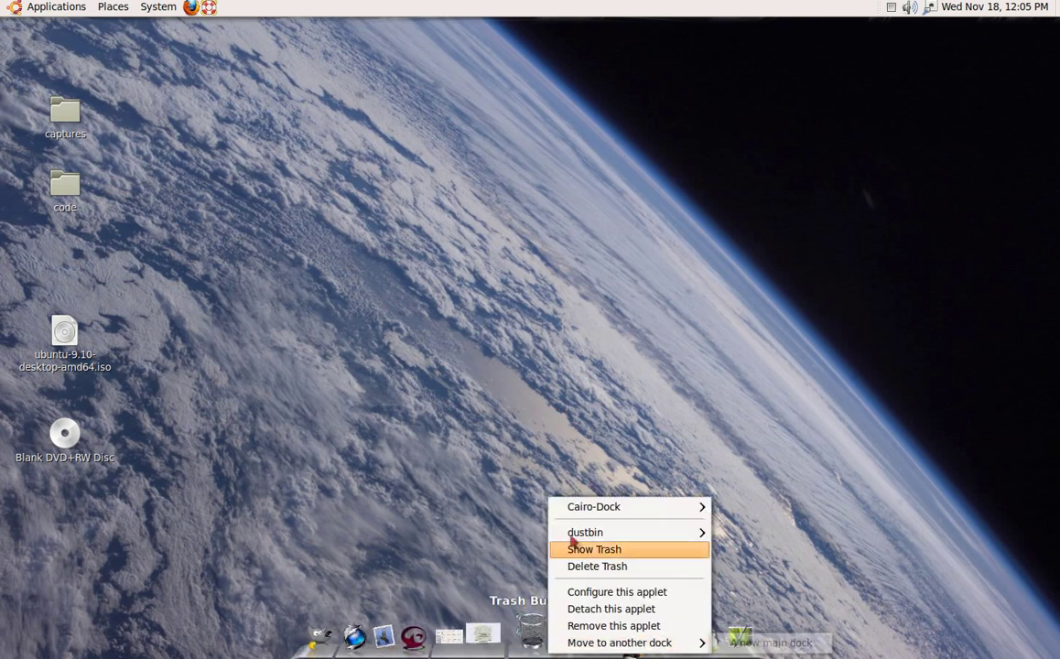
mouse_move(577, 508)
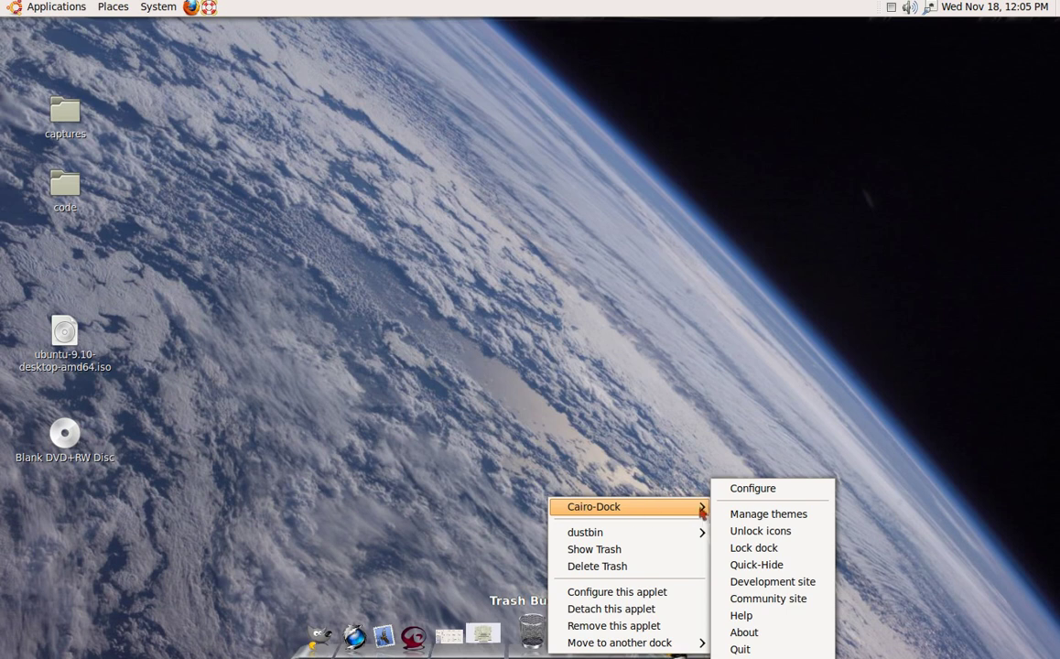
left_click(538, 408)
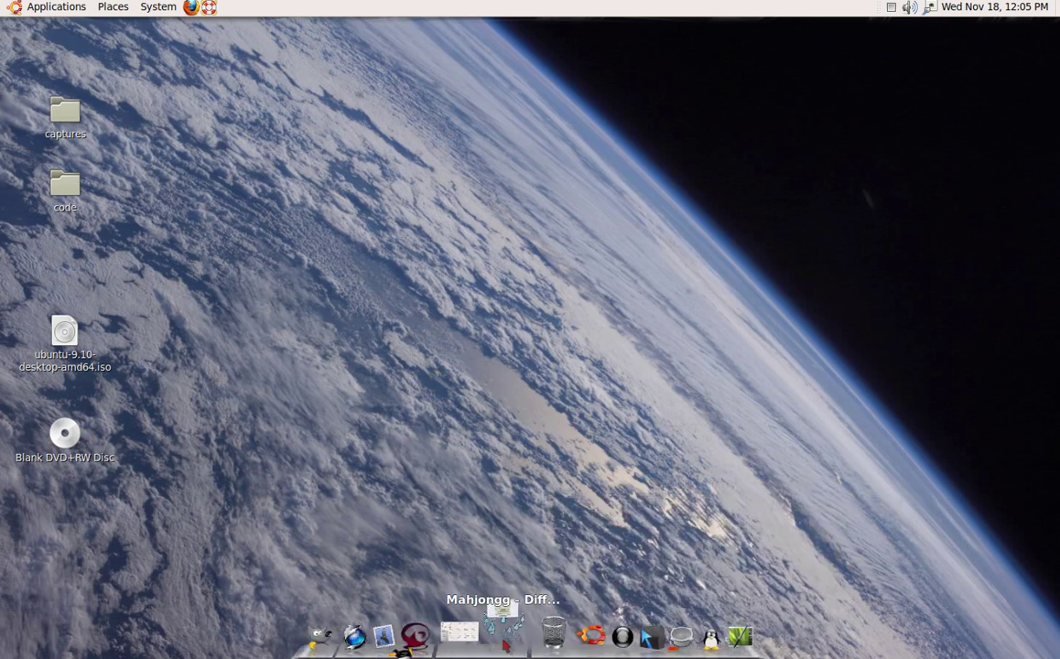
Restore the minimized configuration window from the dock and maximize it to full screen.
left_click(477, 634)
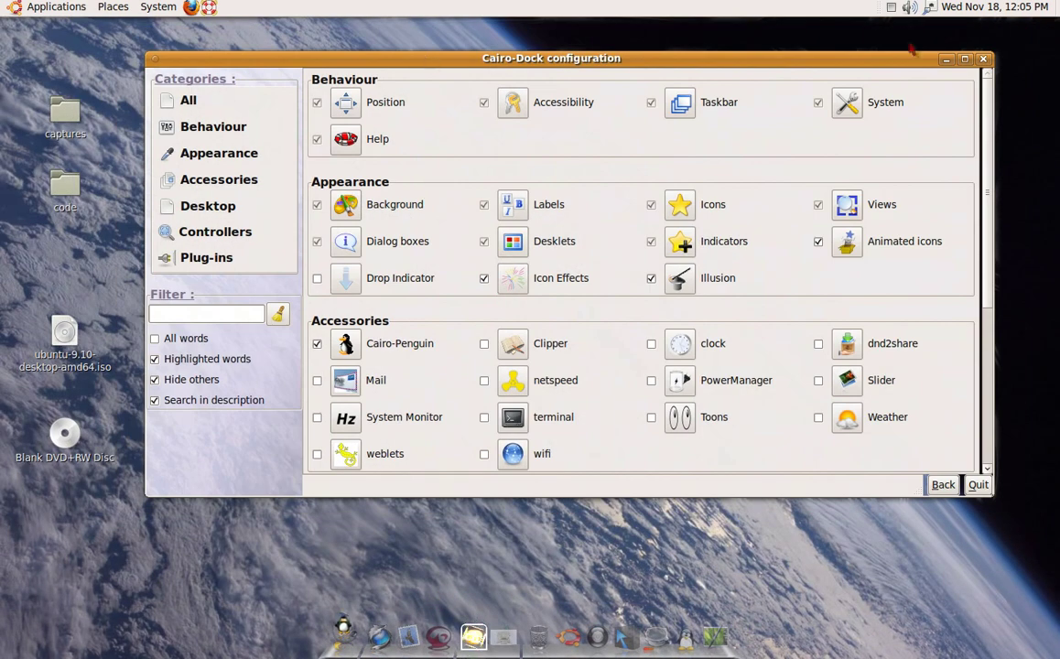
left_click(965, 59)
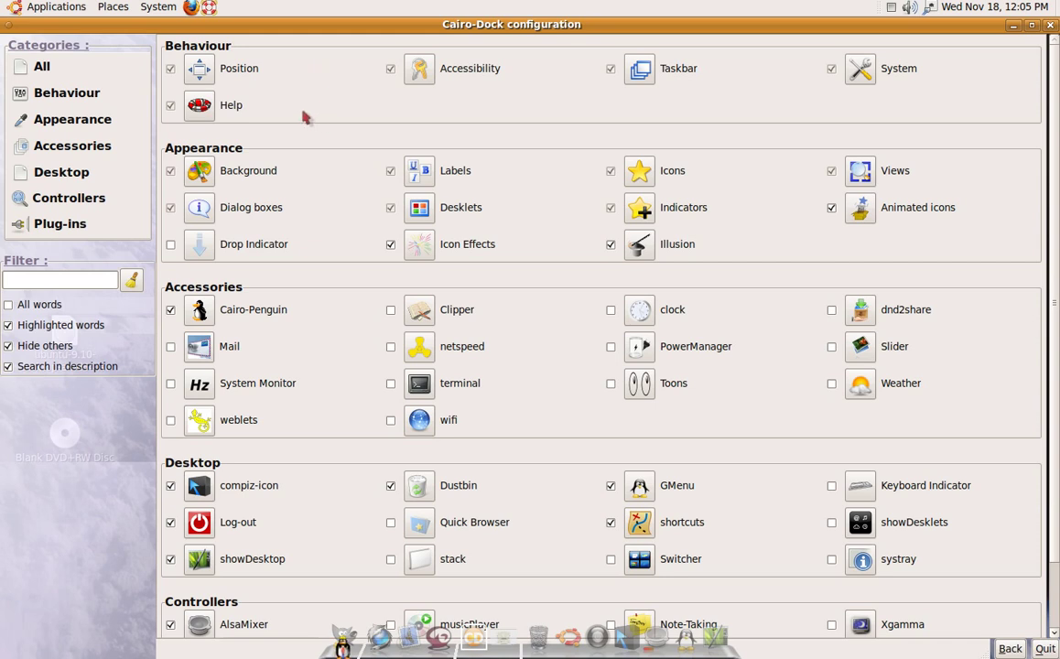
View the Help module's icon FAQ page, then return to the All modules list.
left_click(201, 105)
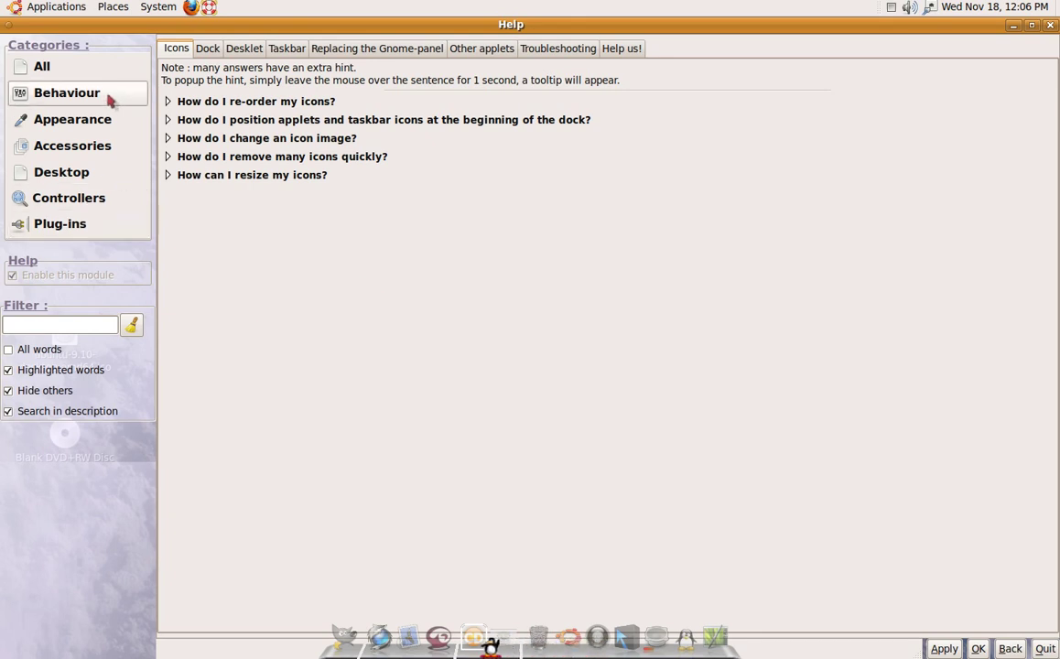
left_click(90, 68)
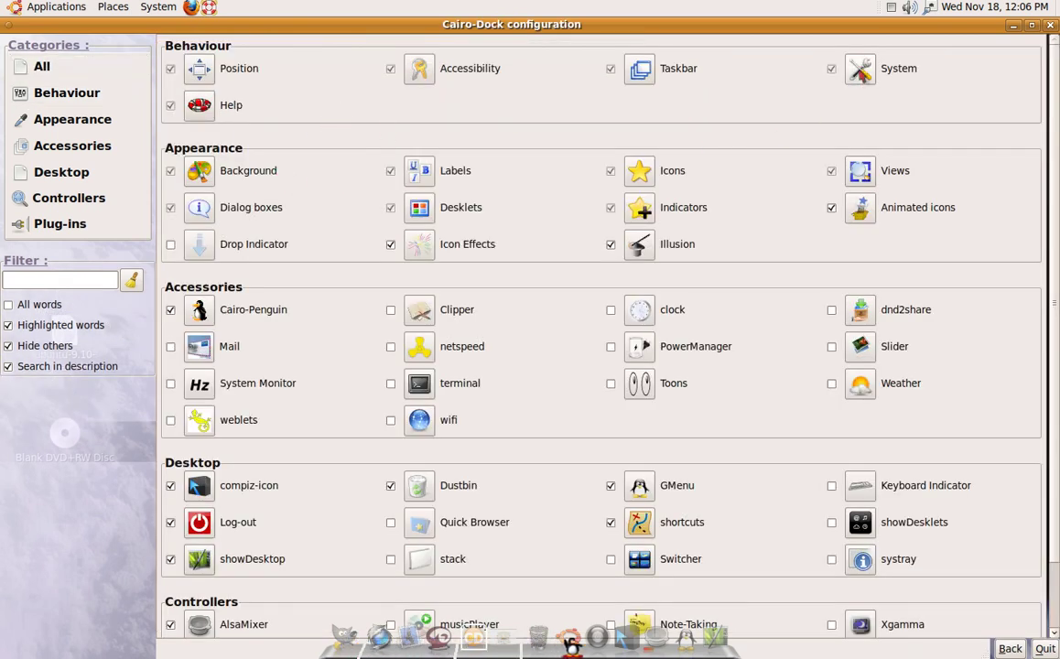
Look at the System module's settings, then go back to the full module overview.
left_click(865, 68)
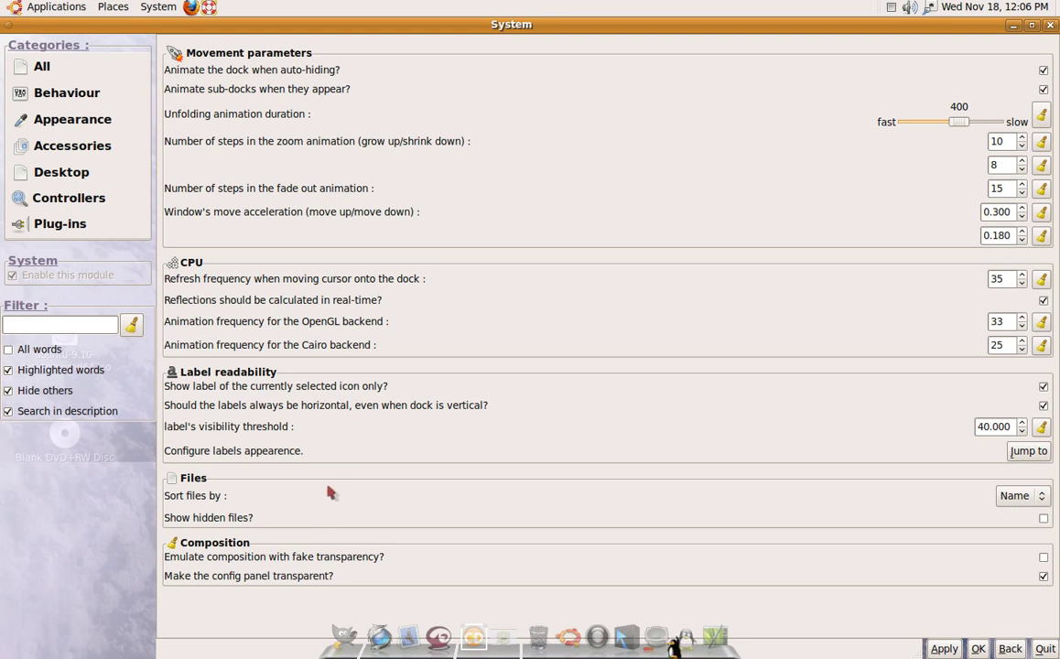
left_click(75, 73)
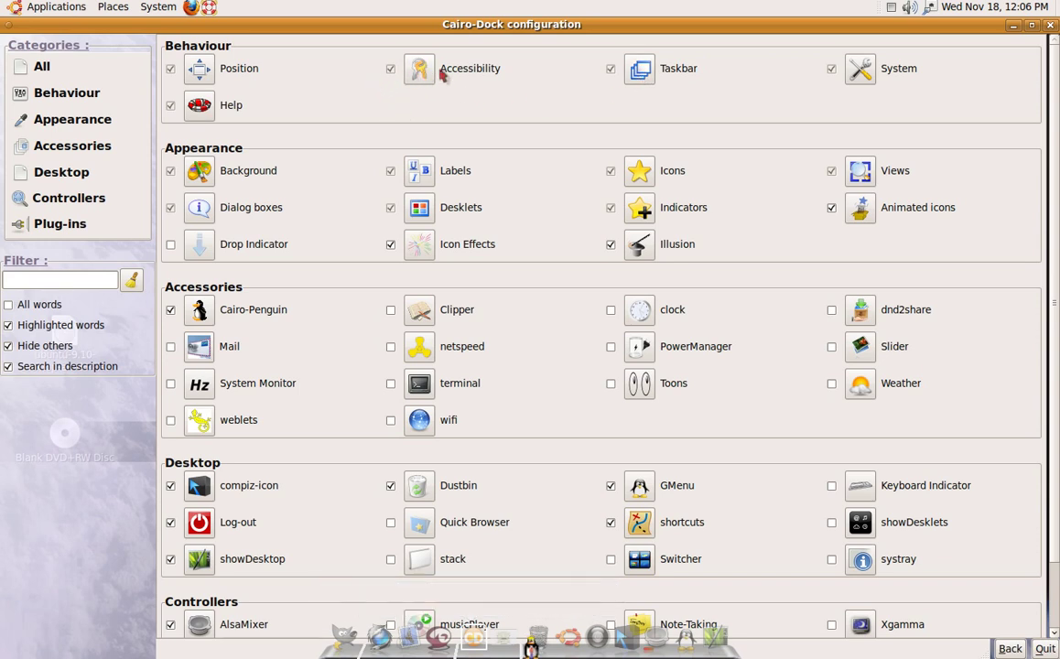
left_click(419, 72)
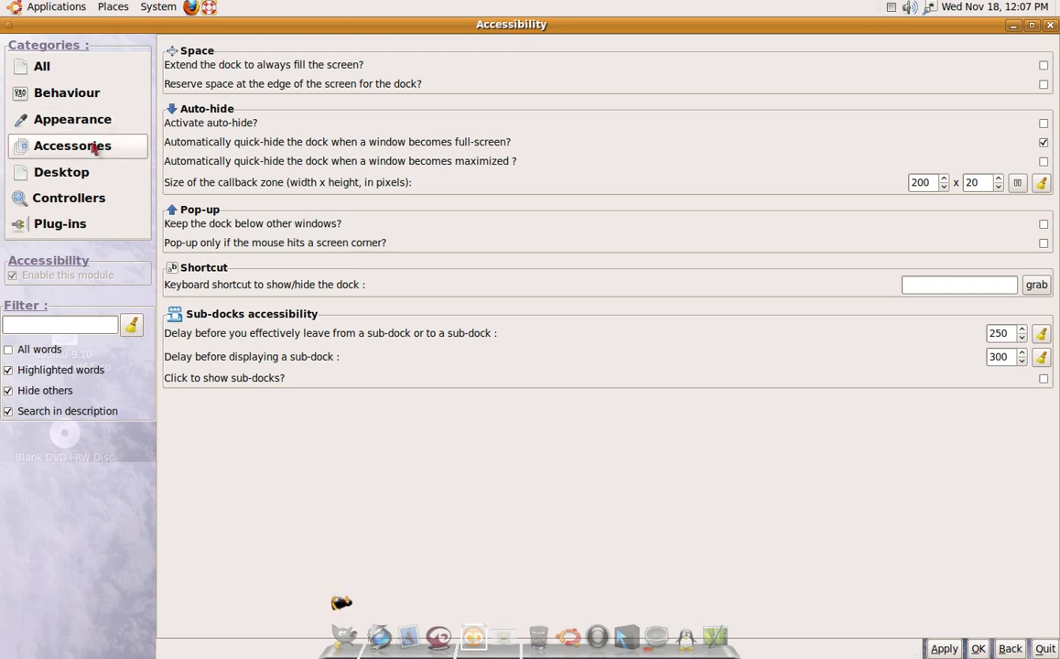
left_click(92, 70)
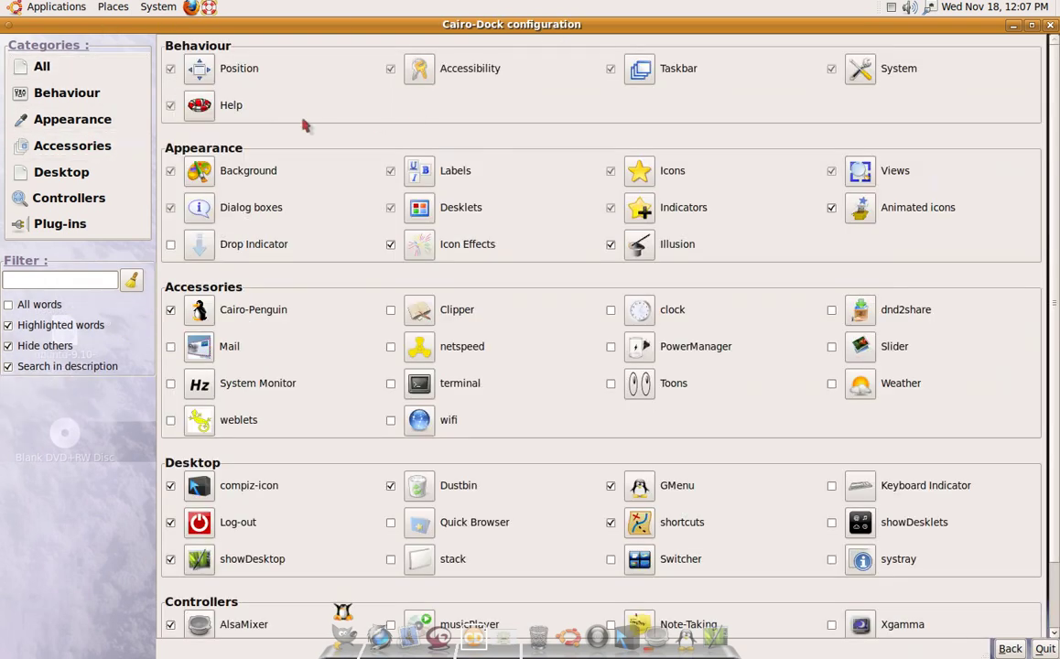
Scroll through the module overview and open the Icons module under Appearance.
scroll(310, 116, "down", 2)
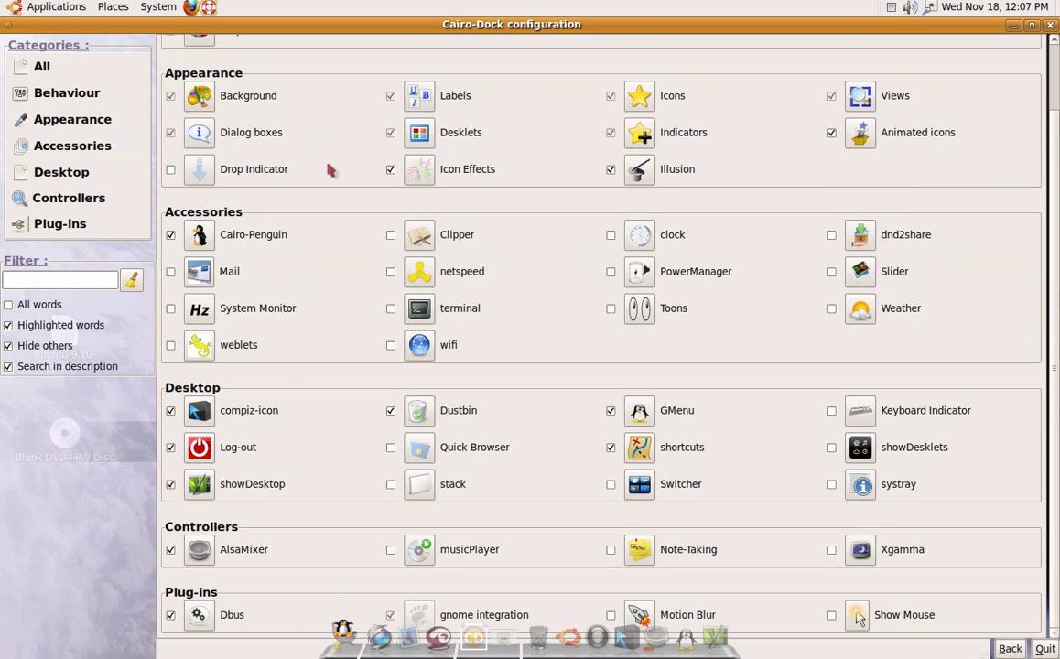
scroll(332, 174, "up", 2)
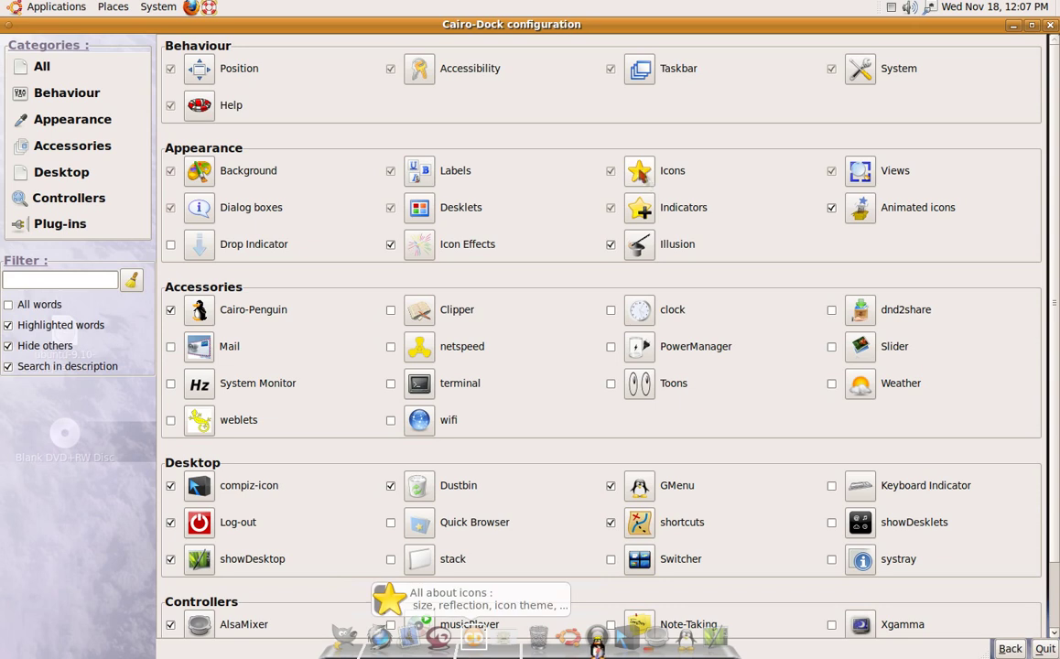
left_click(640, 170)
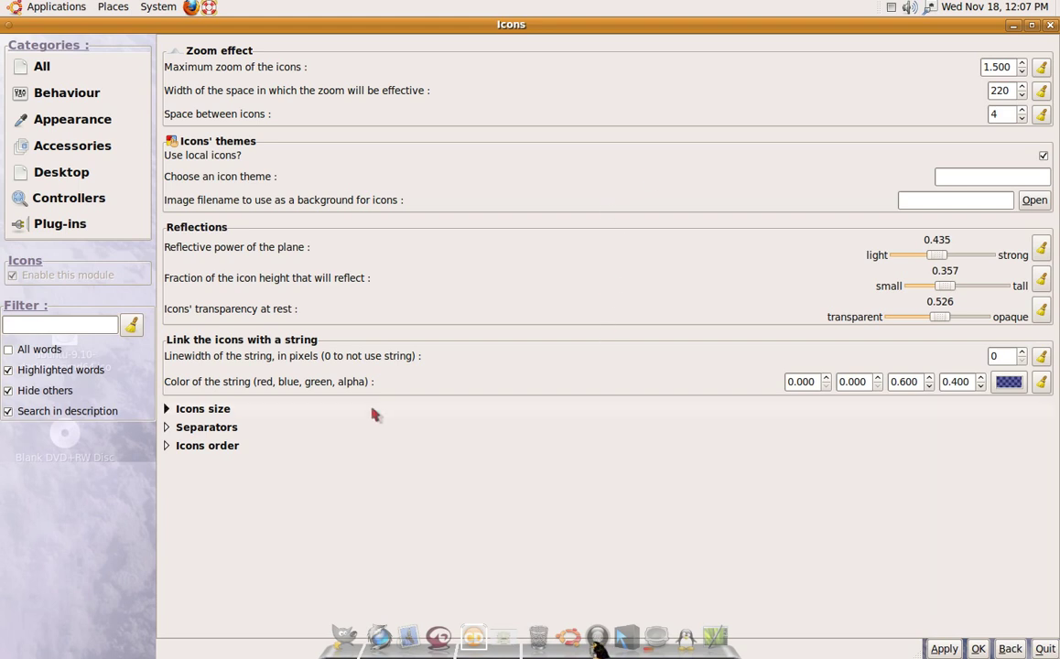
Expand the Icons size section, then jump to the Animated icons settings.
left_click(165, 409)
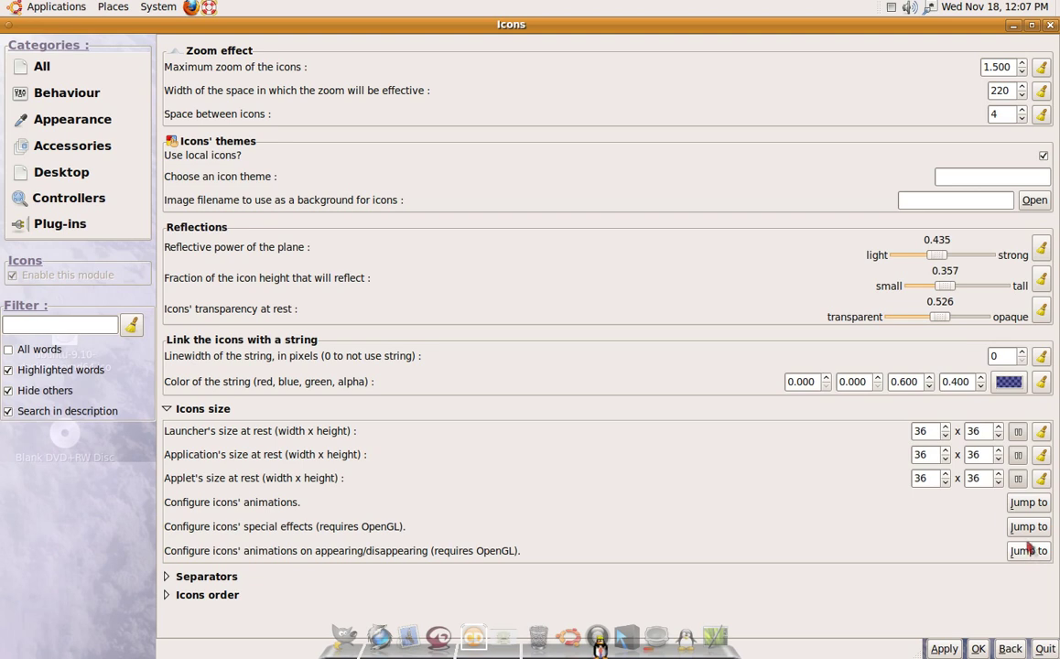
left_click(1028, 503)
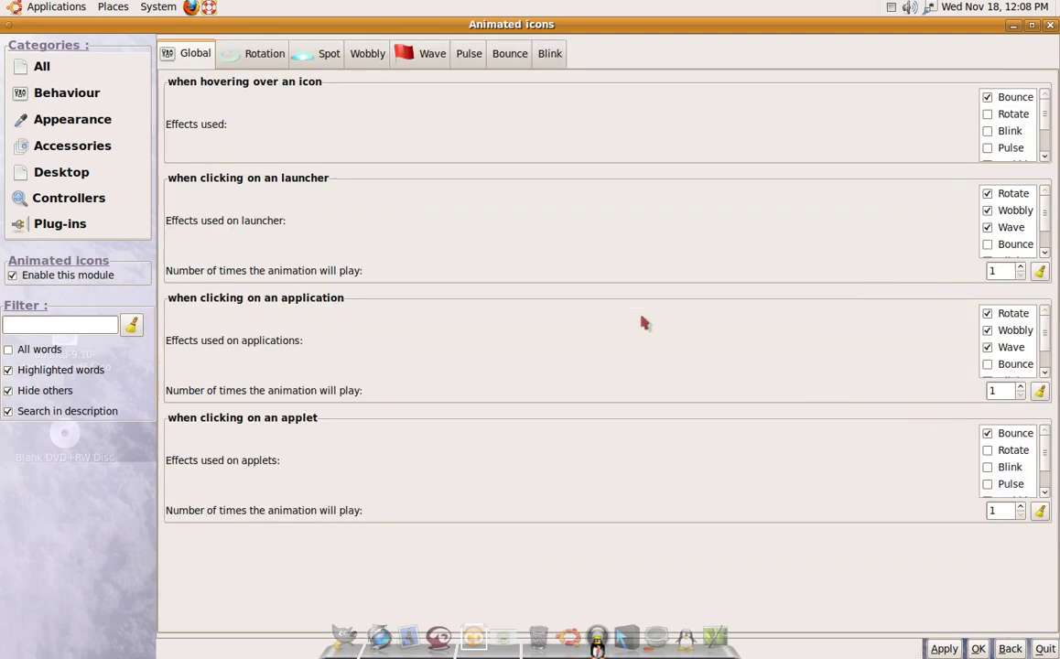
Reopen Animated icons, scroll the hover effects, and view Rotation settings (duration 1500, Cube mesh).
left_click(74, 66)
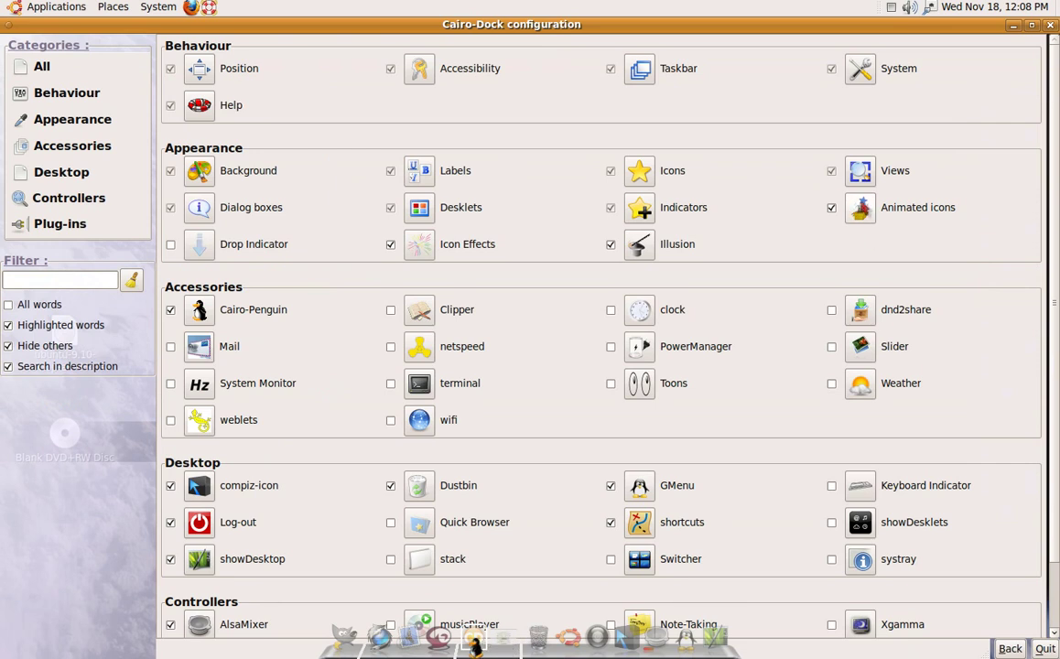
left_click(861, 207)
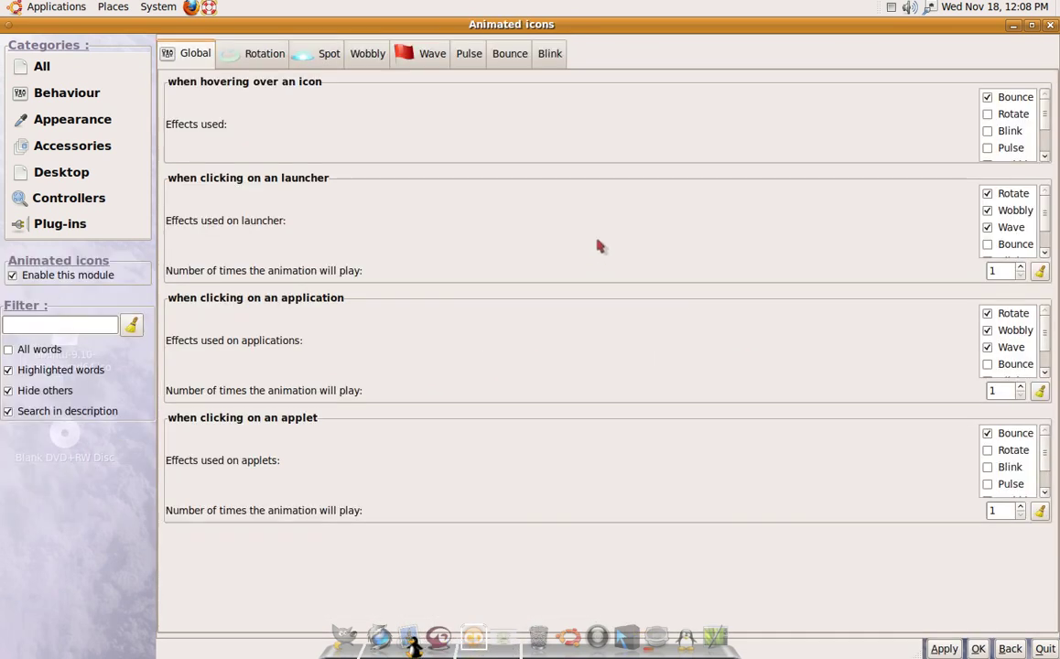
left_click(71, 76)
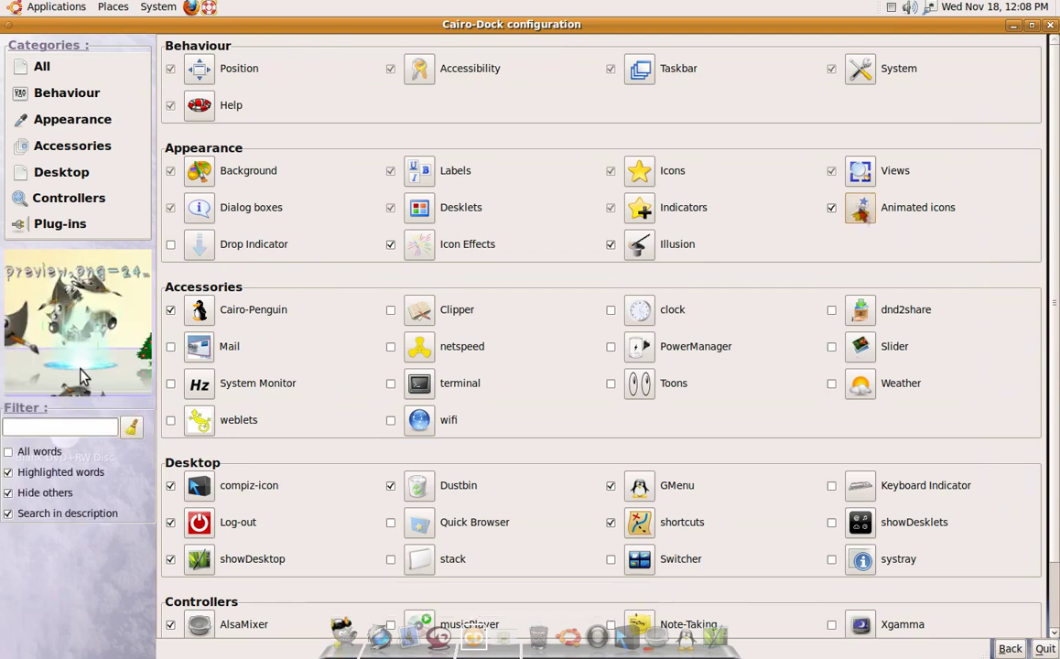
left_click(866, 211)
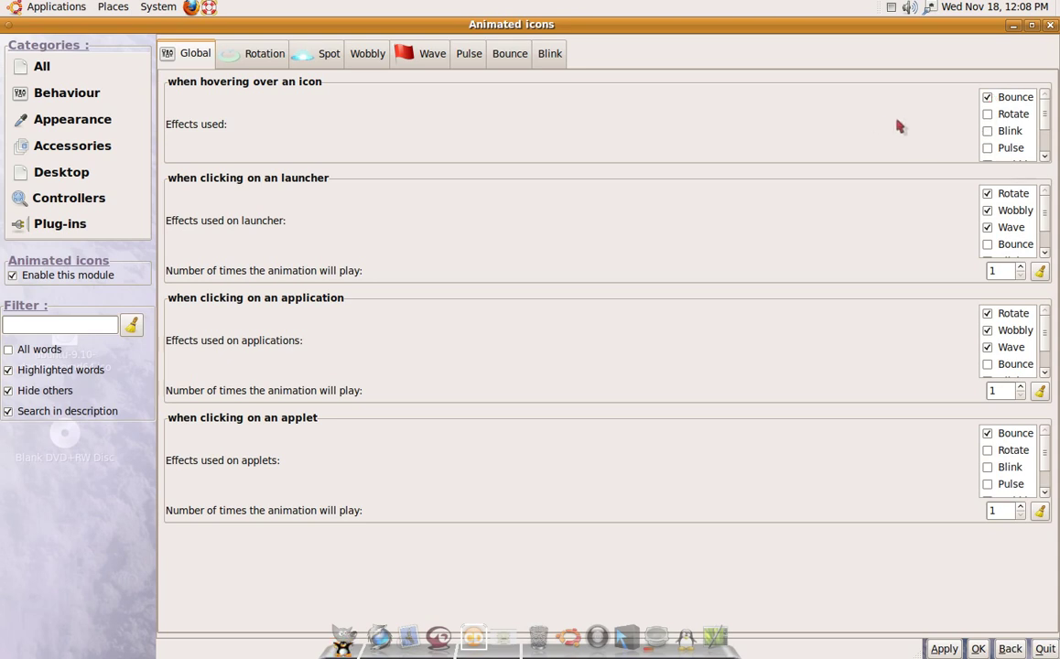
scroll(899, 102, "down", 2)
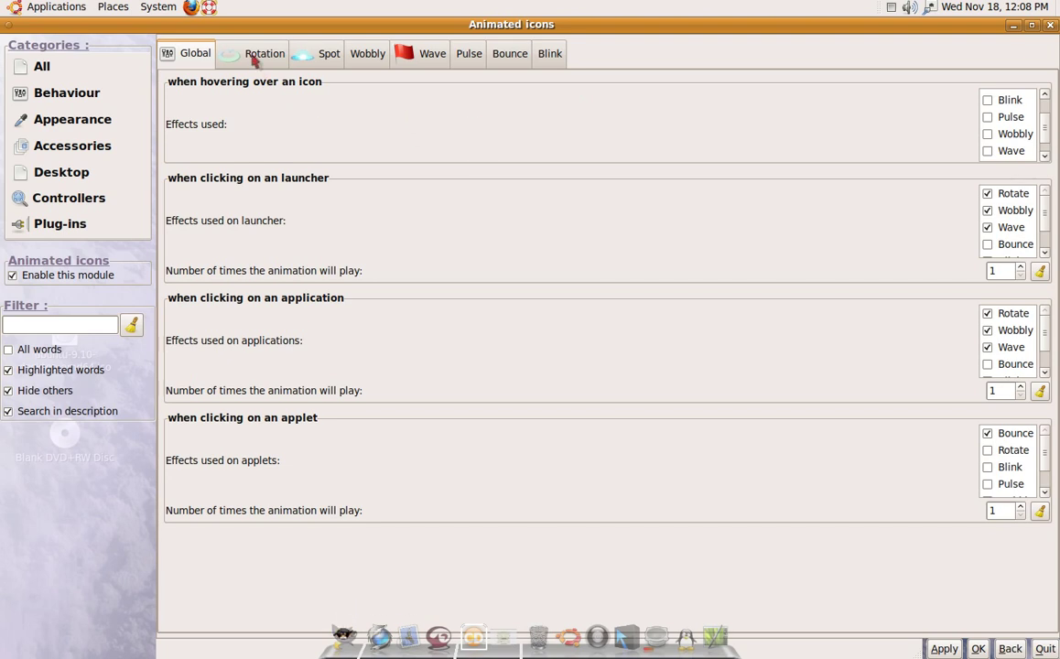
left_click(254, 56)
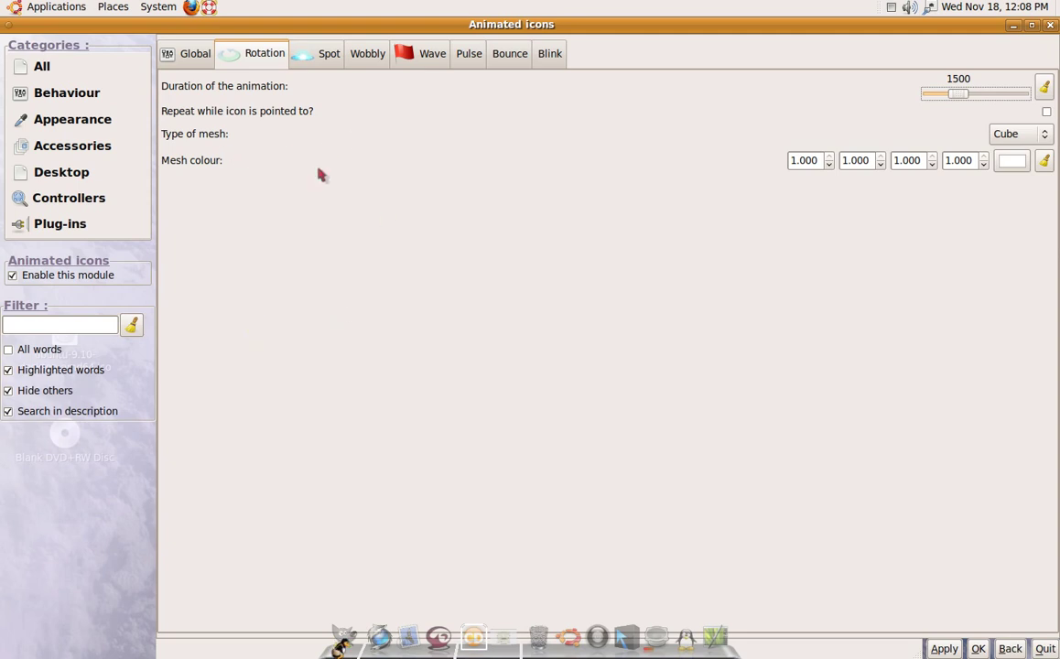
Return to the Global effect lists, then view Bounce settings (duration 800, resize 0.800, flatten 0.400).
left_click(195, 53)
scroll(1011, 137, "up", 2)
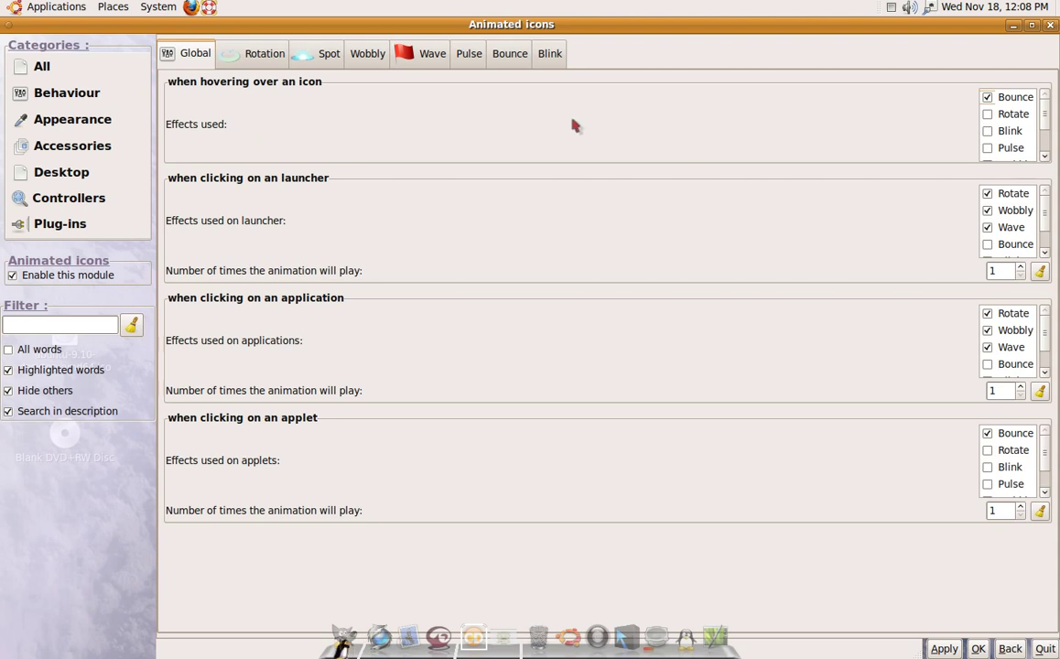
left_click(511, 55)
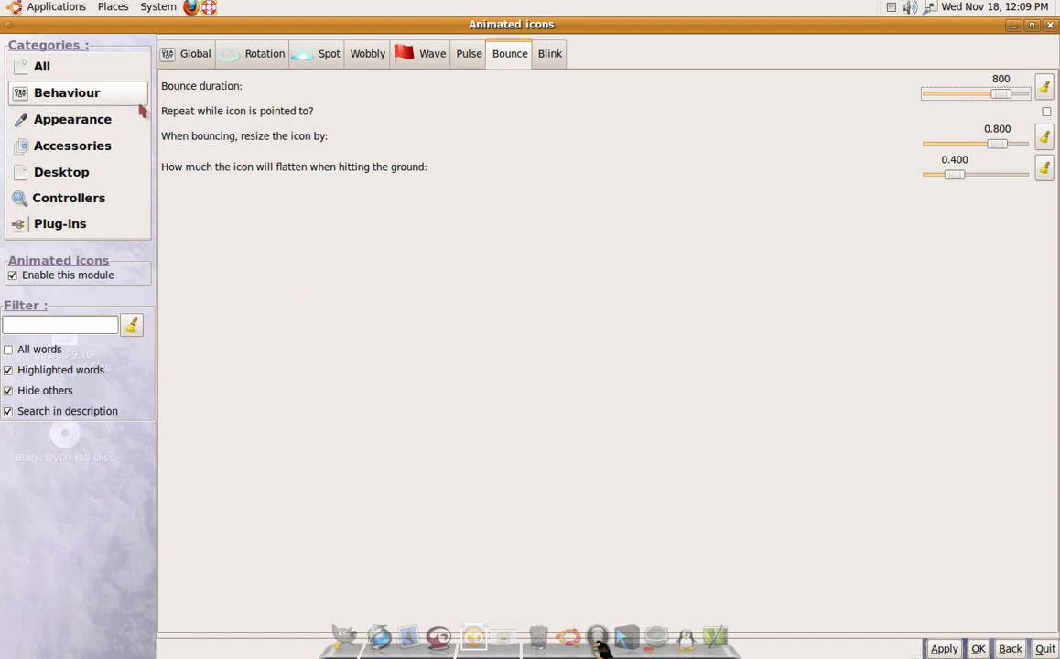
Open Illusion, set disappearance and appearance animations to Random, then view the Evaporate settings.
left_click(46, 64)
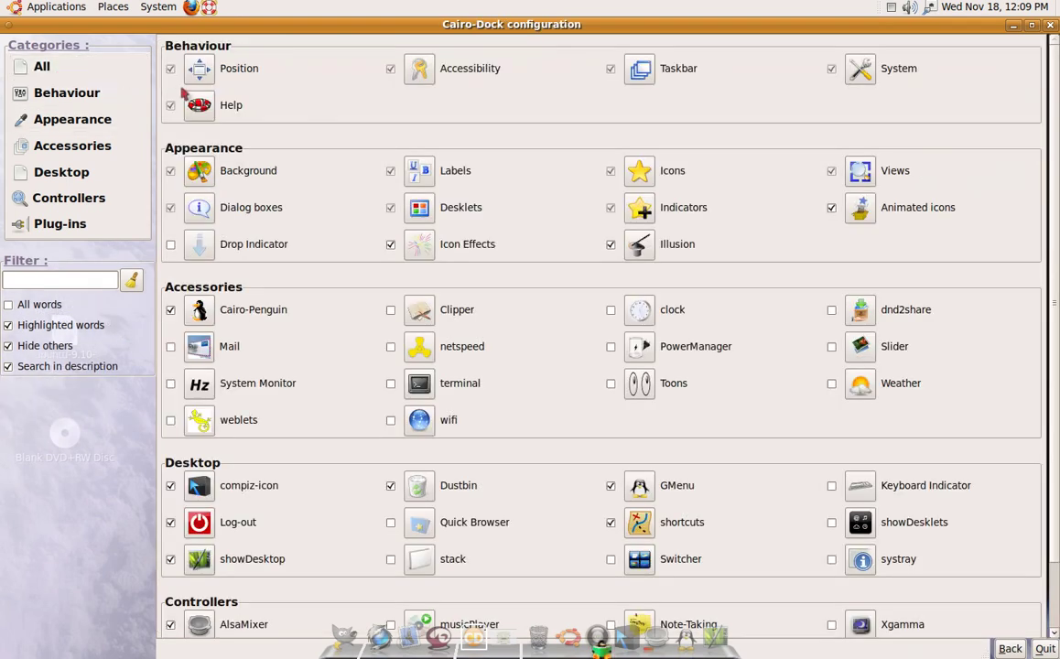
left_click(641, 247)
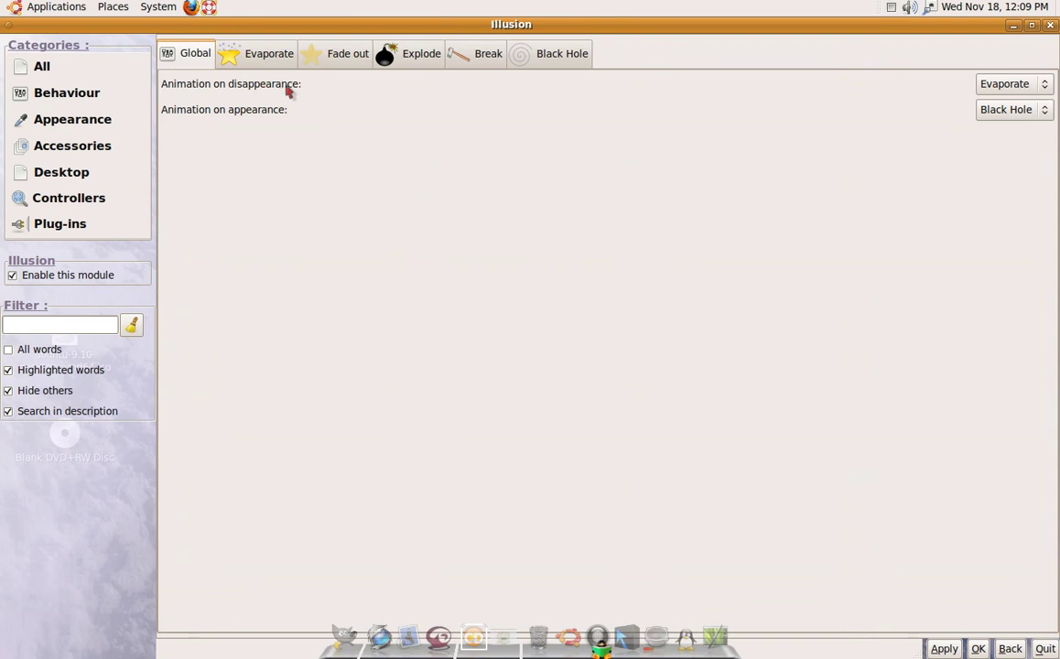
left_click(1048, 85)
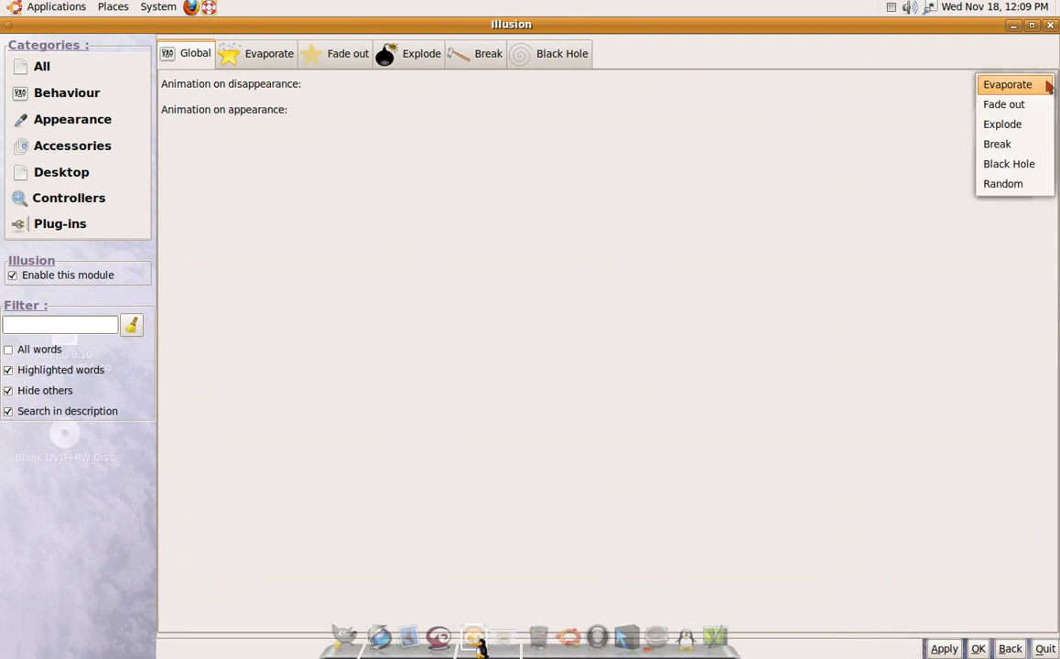
left_click(1018, 183)
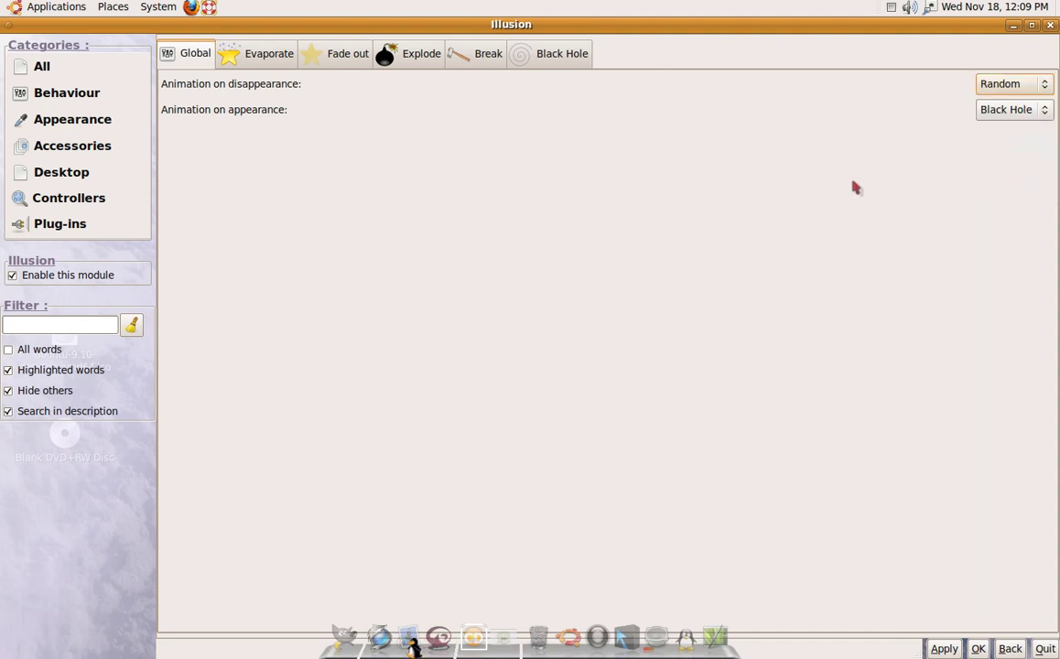
left_click(1047, 111)
left_click(1001, 131)
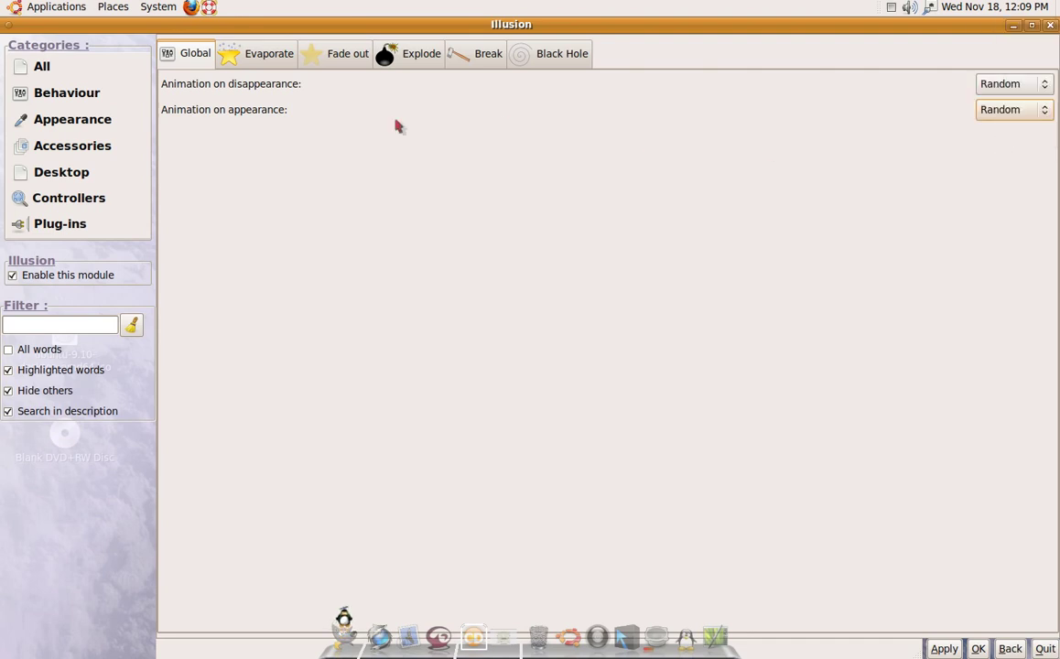
left_click(241, 55)
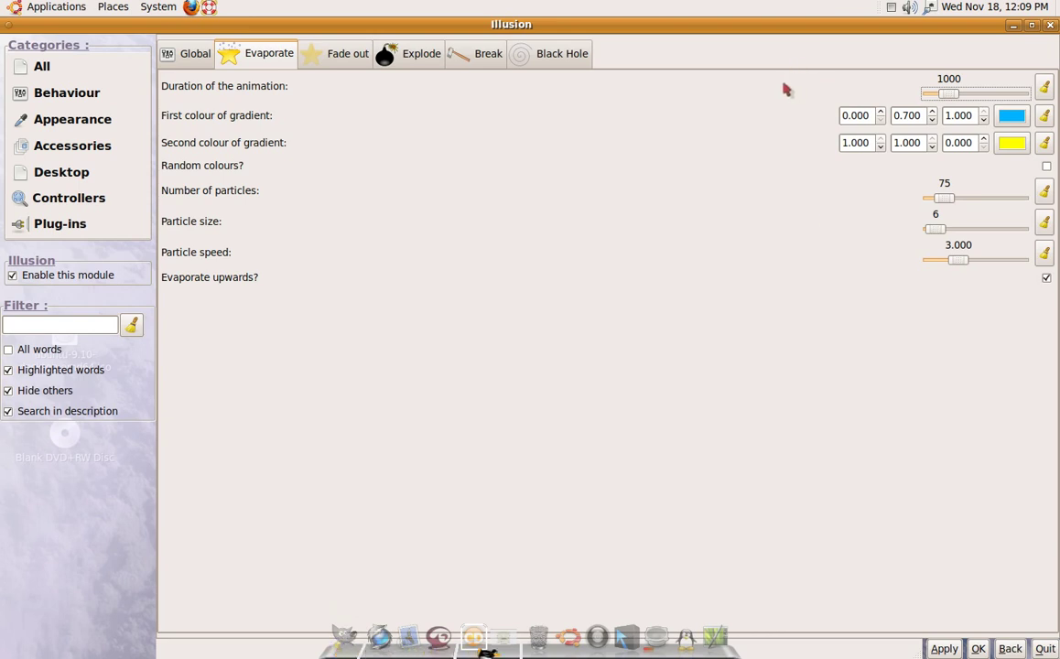
In Icon Effects, replace Rain with Fire on hover and review Fire's 150 particles, size 32.
left_click(29, 66)
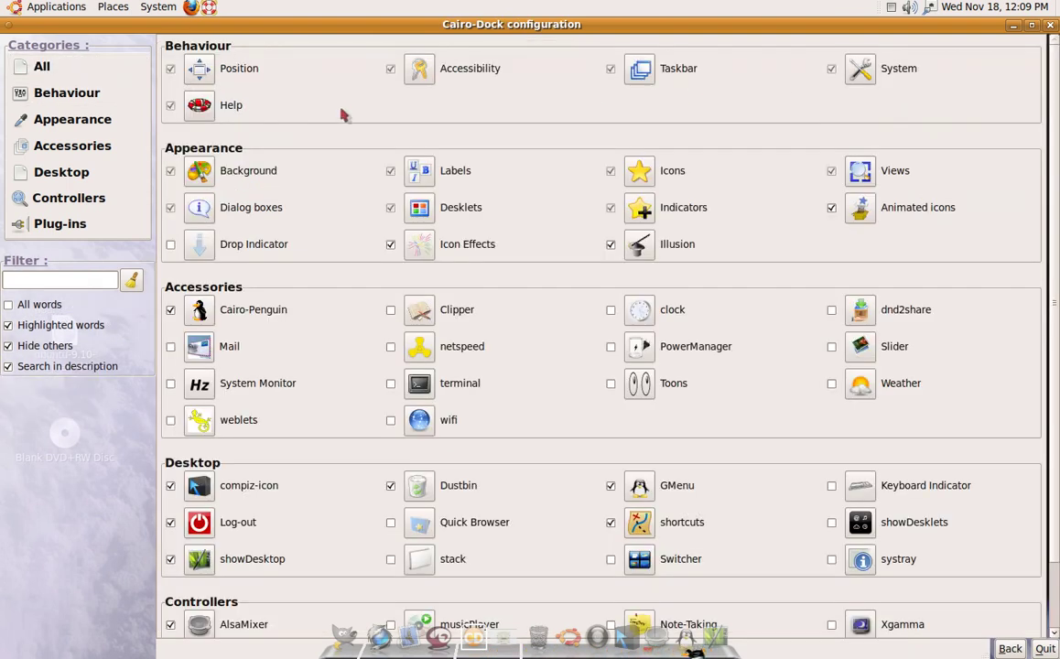
left_click(433, 238)
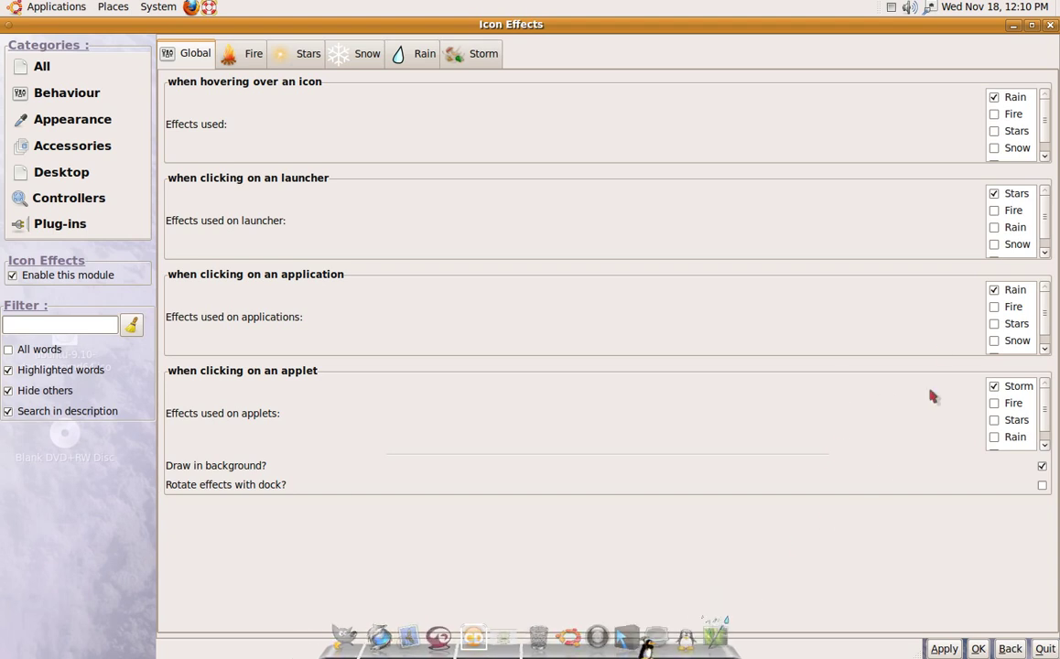
left_click(994, 98)
left_click(996, 114)
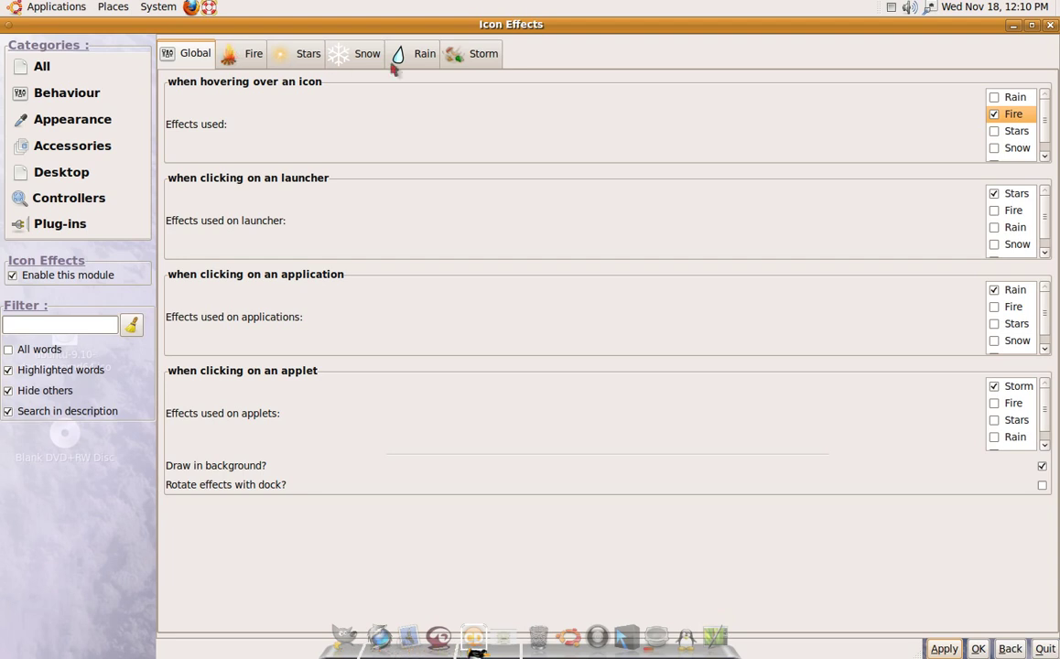
left_click(253, 55)
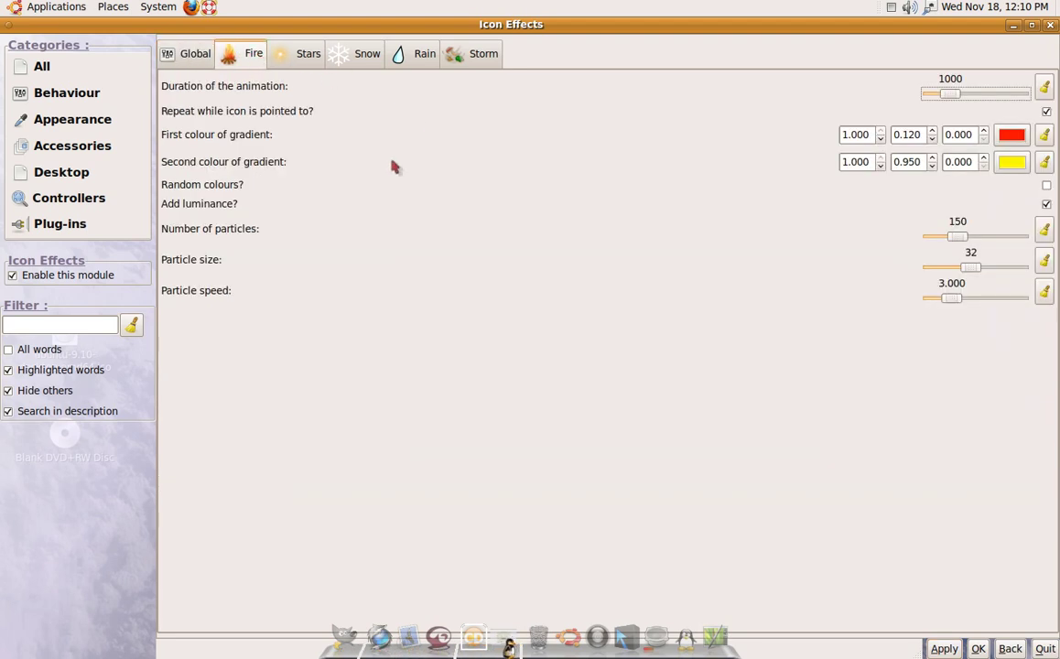
left_click(62, 70)
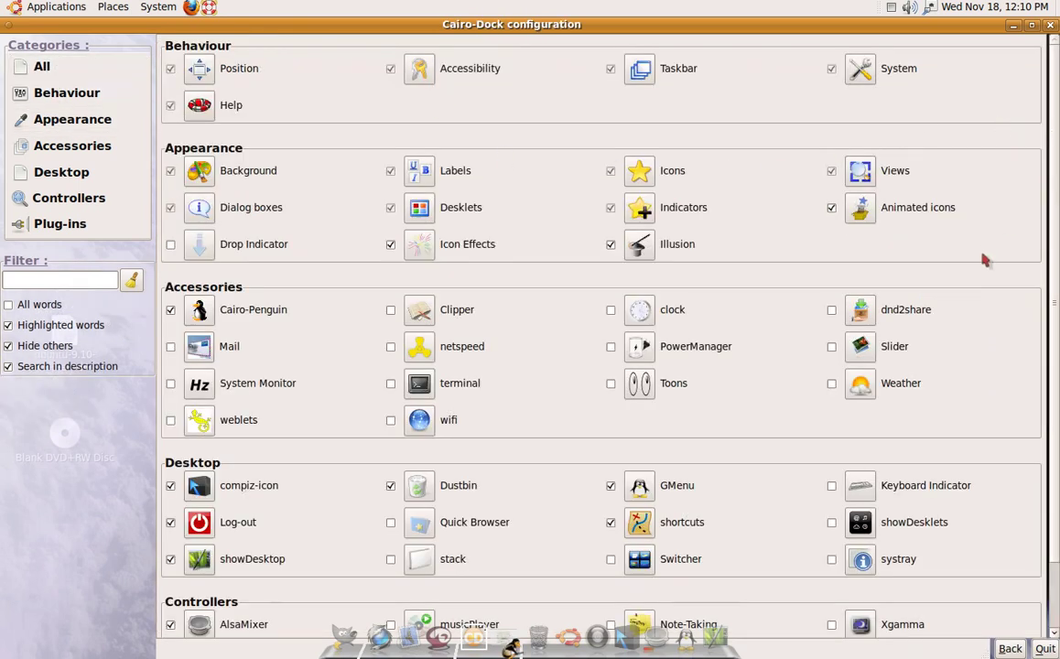
left_click(641, 212)
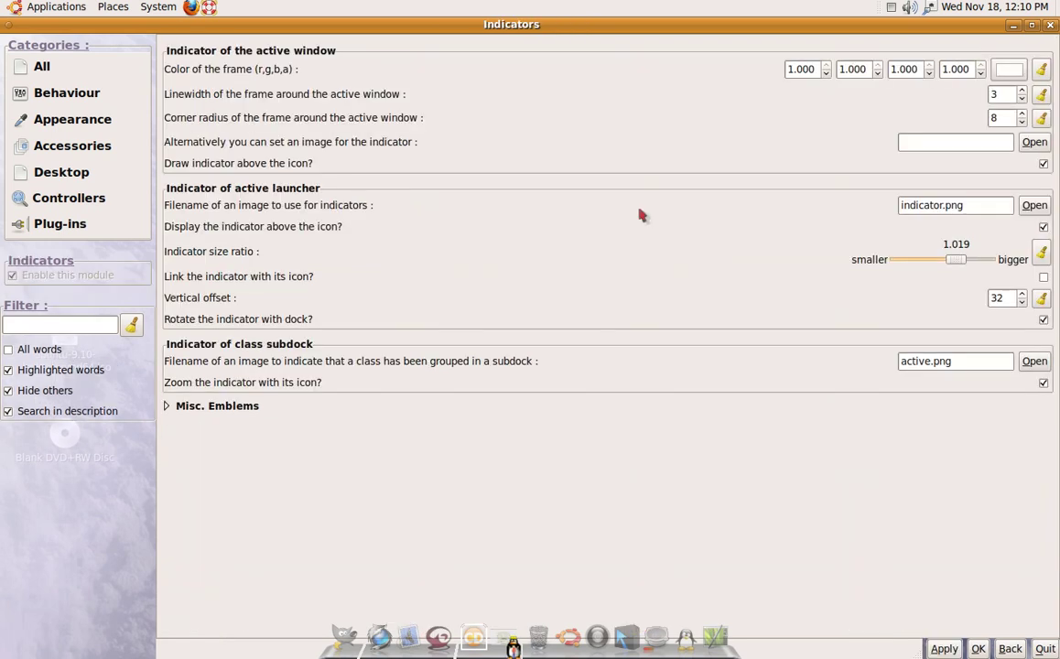
left_click(55, 71)
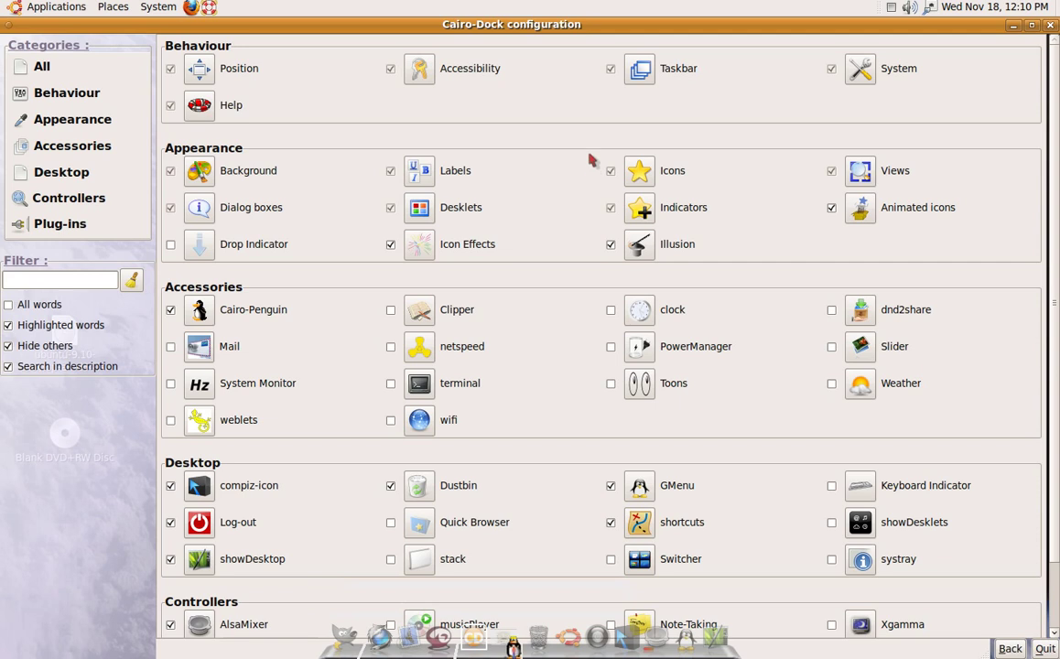
scroll(592, 161, "down", 2)
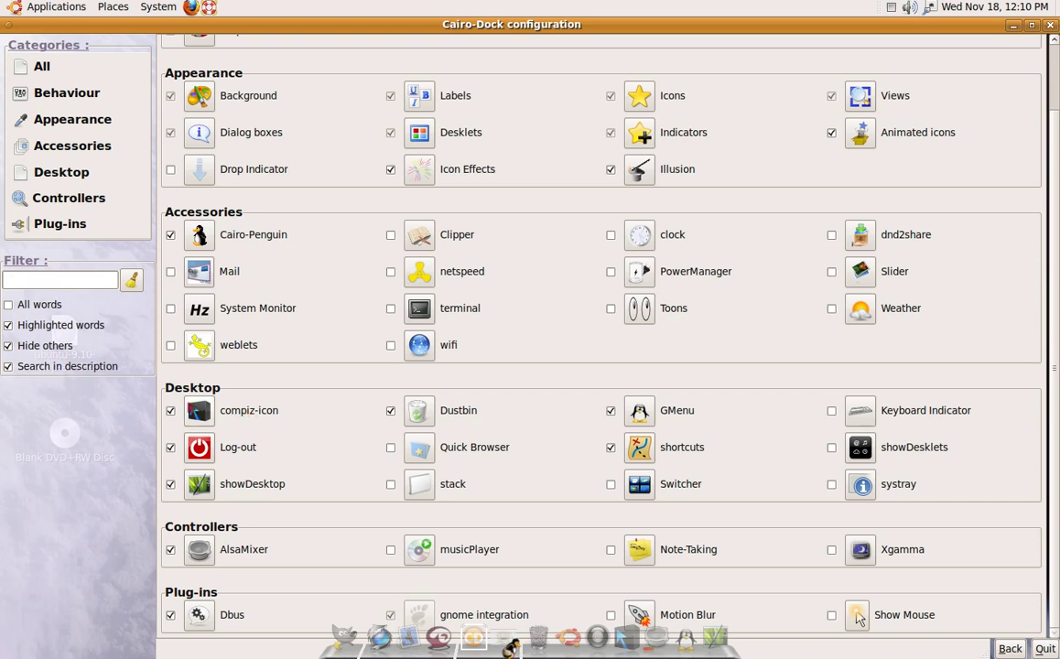
mouse_move(178, 374)
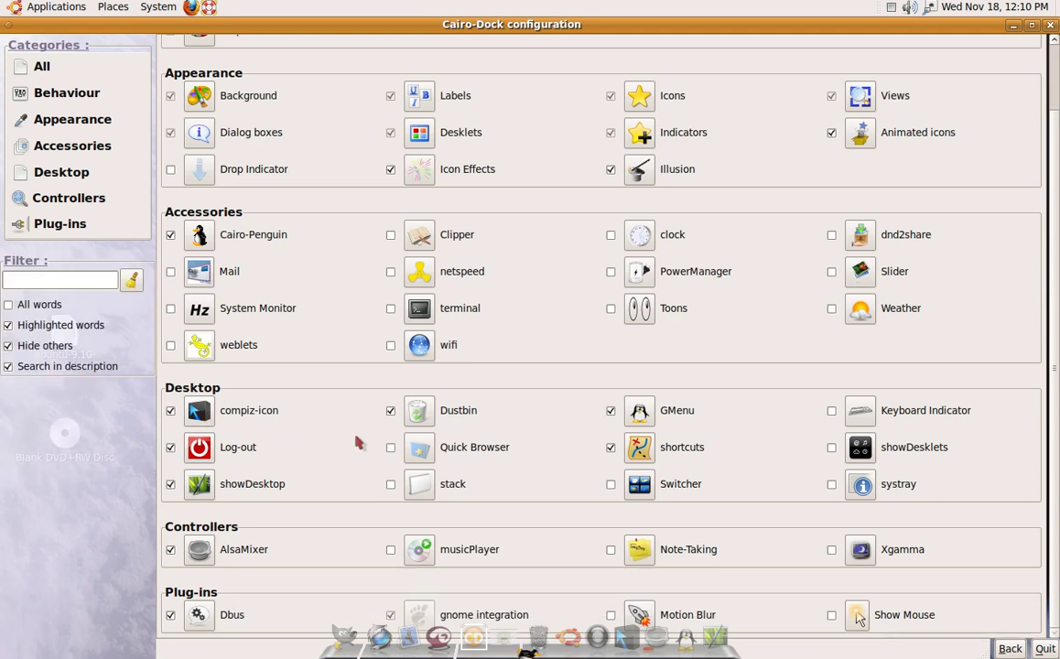
mouse_move(626, 631)
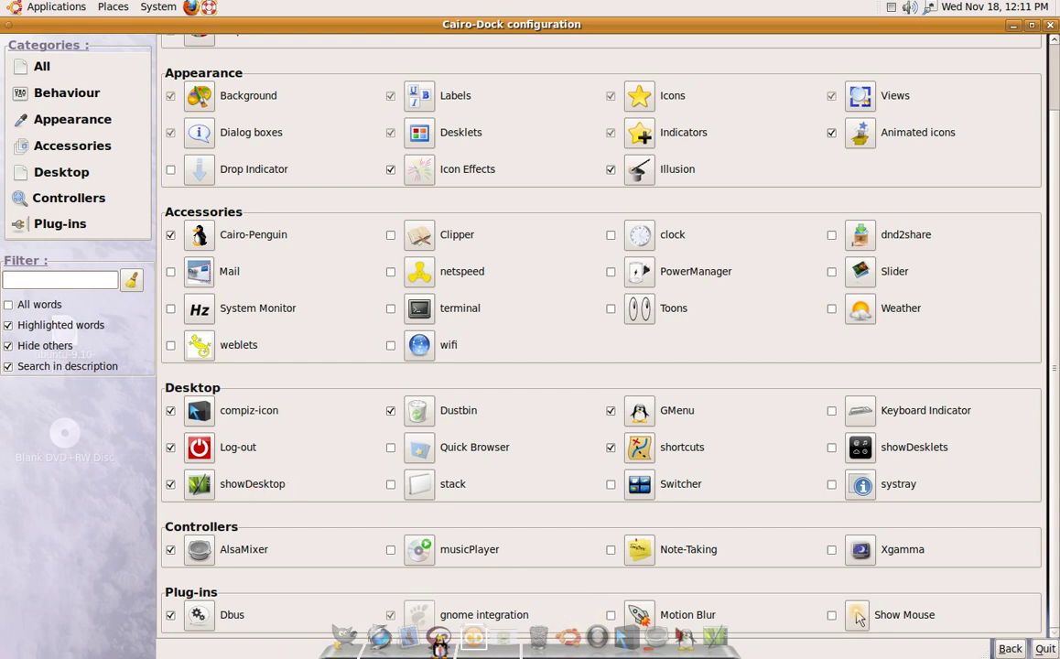
left_click(716, 630)
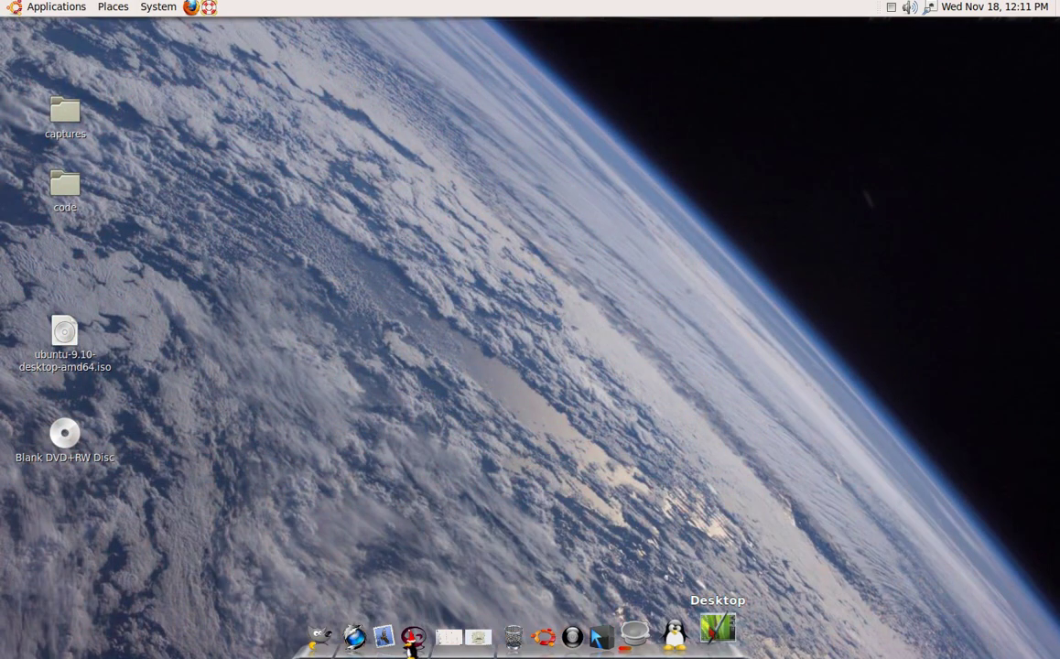
left_click(716, 630)
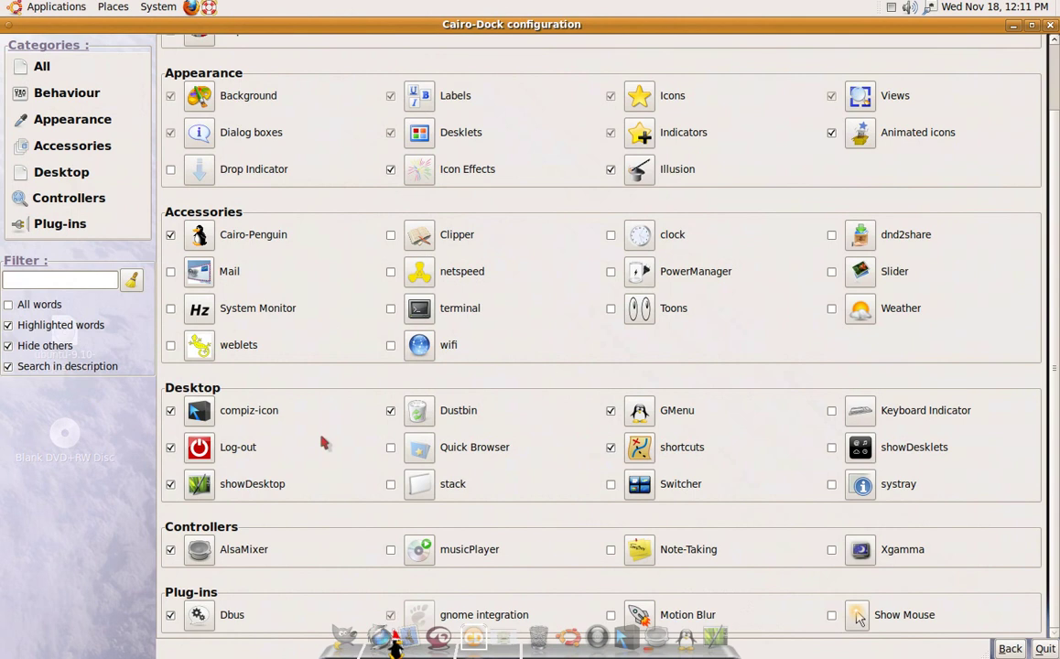
mouse_move(418, 408)
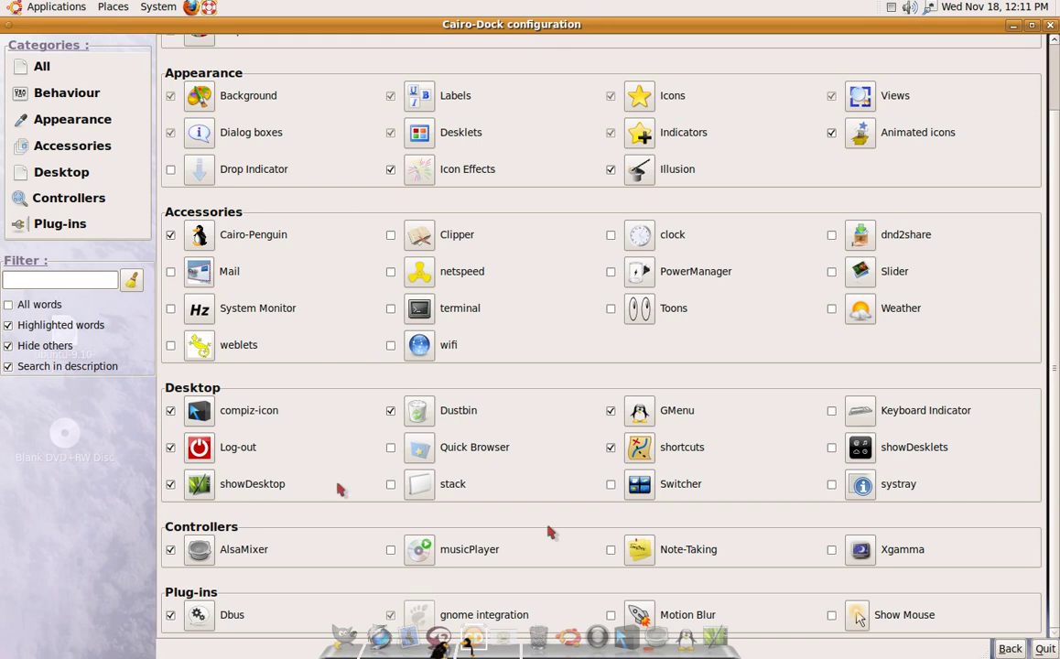
mouse_move(668, 392)
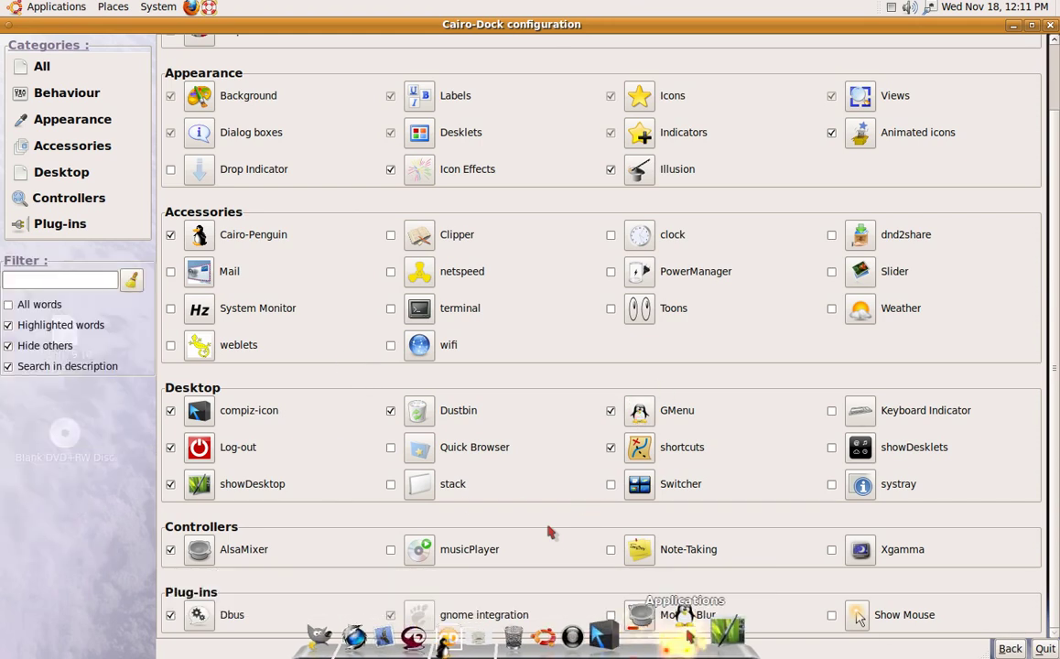
left_click(685, 632)
mouse_move(804, 433)
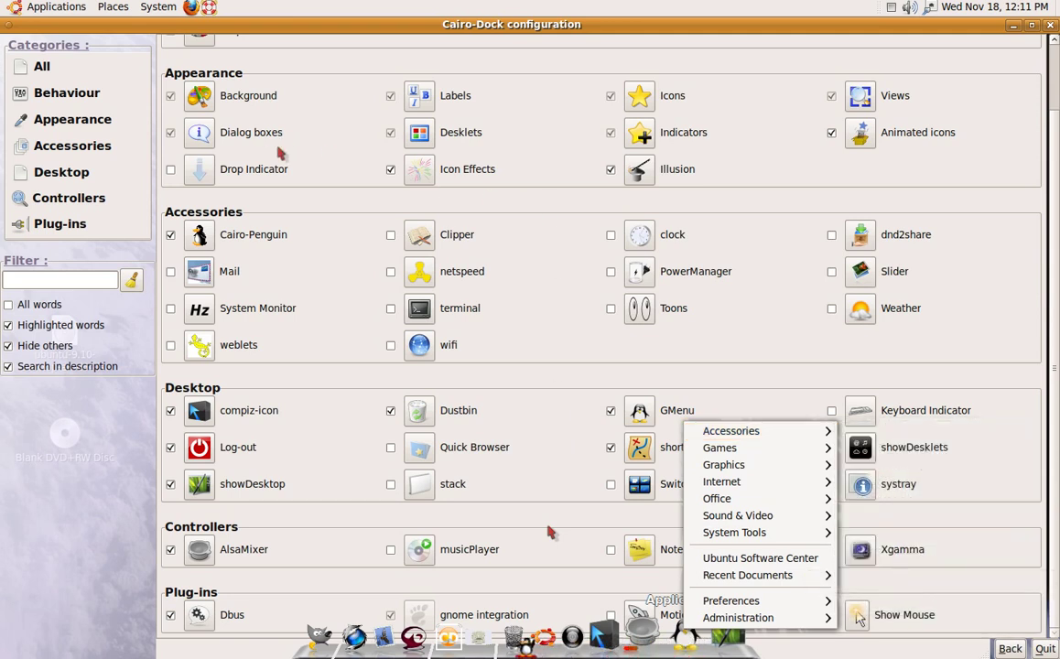
left_click(43, 7)
left_click(53, 6)
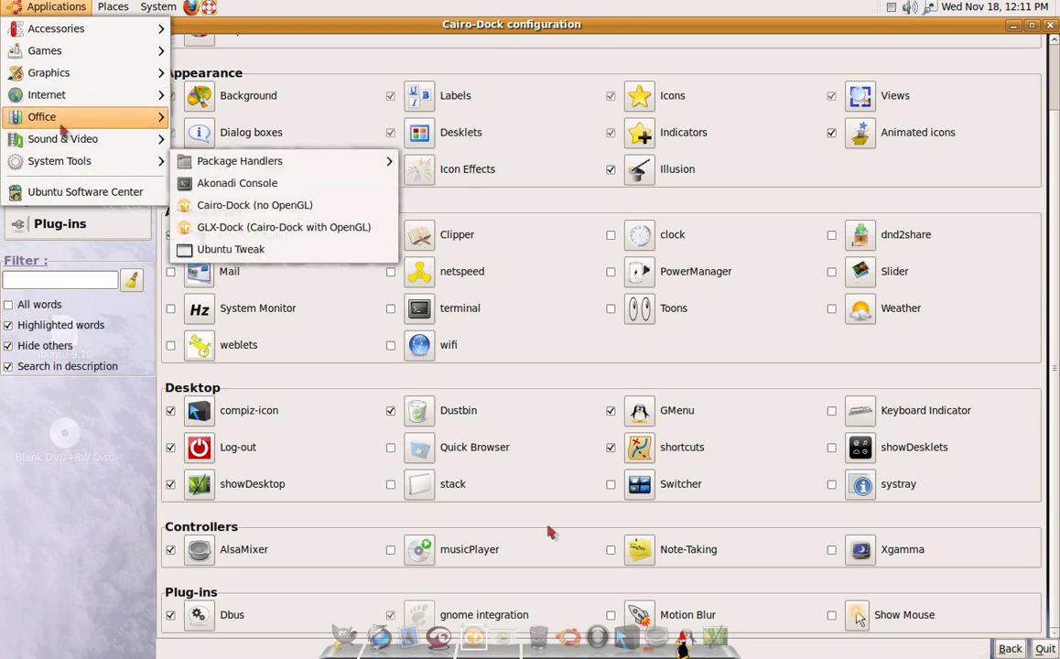
mouse_move(146, 11)
mouse_move(115, 9)
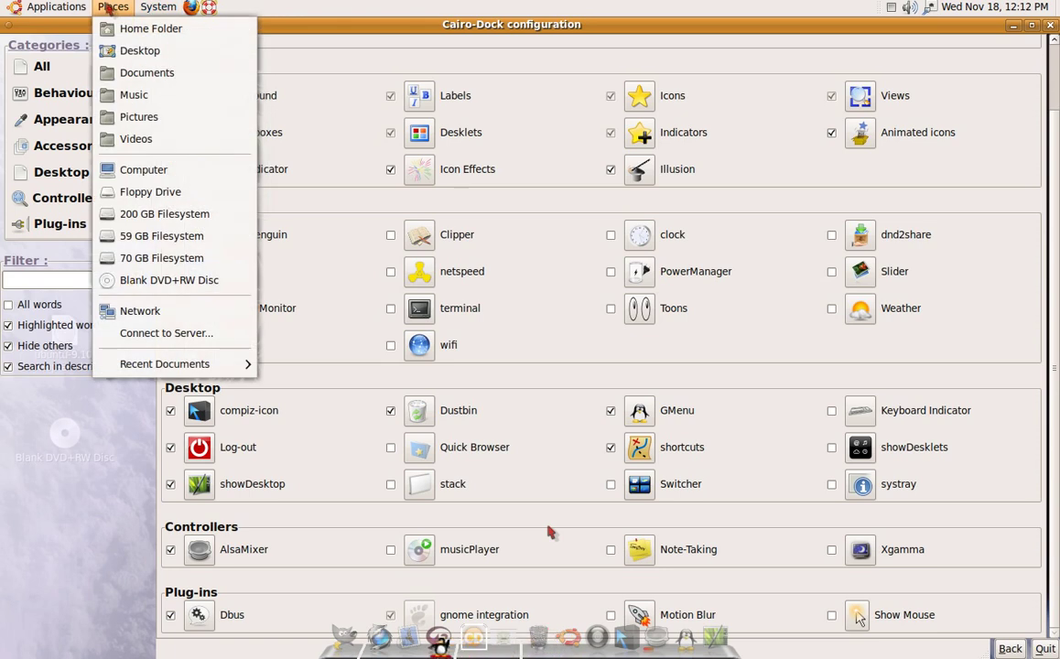
left_click(549, 289)
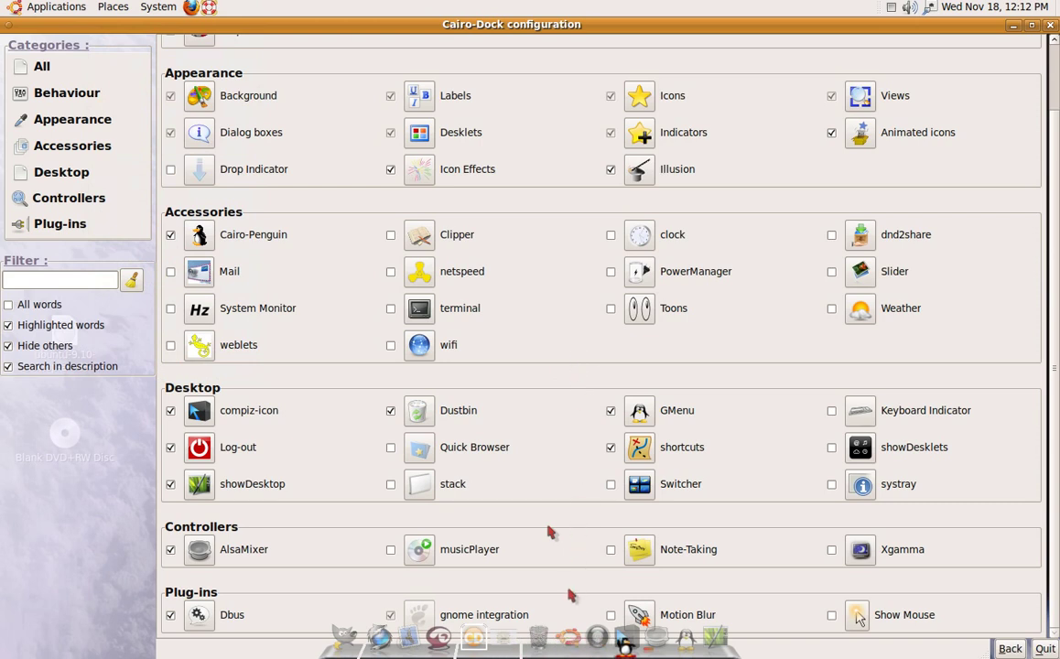
mouse_move(570, 633)
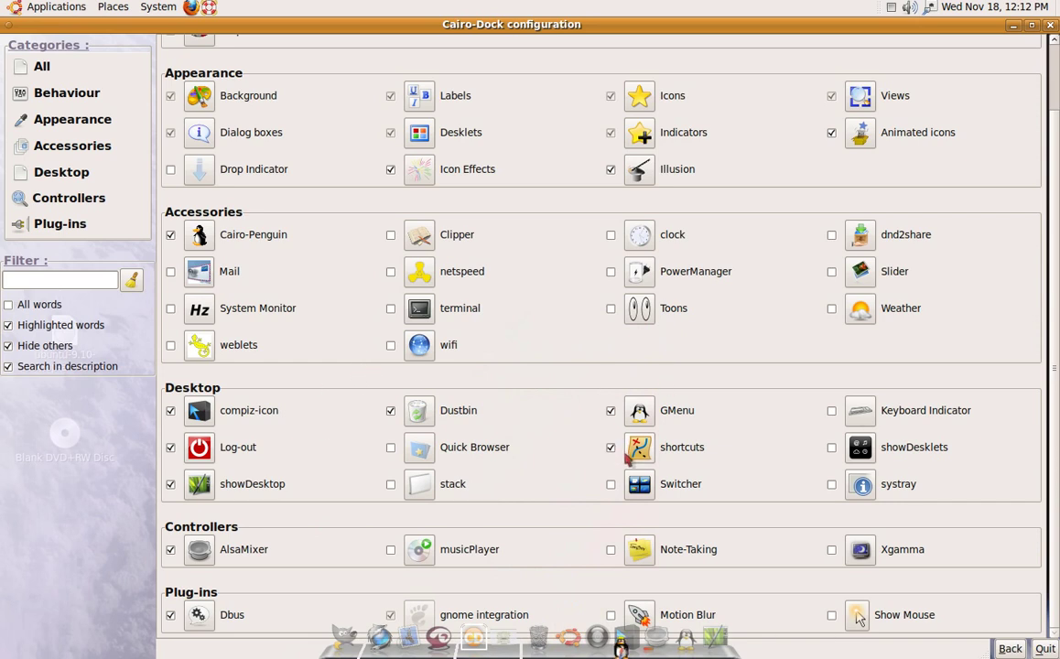
mouse_move(630, 458)
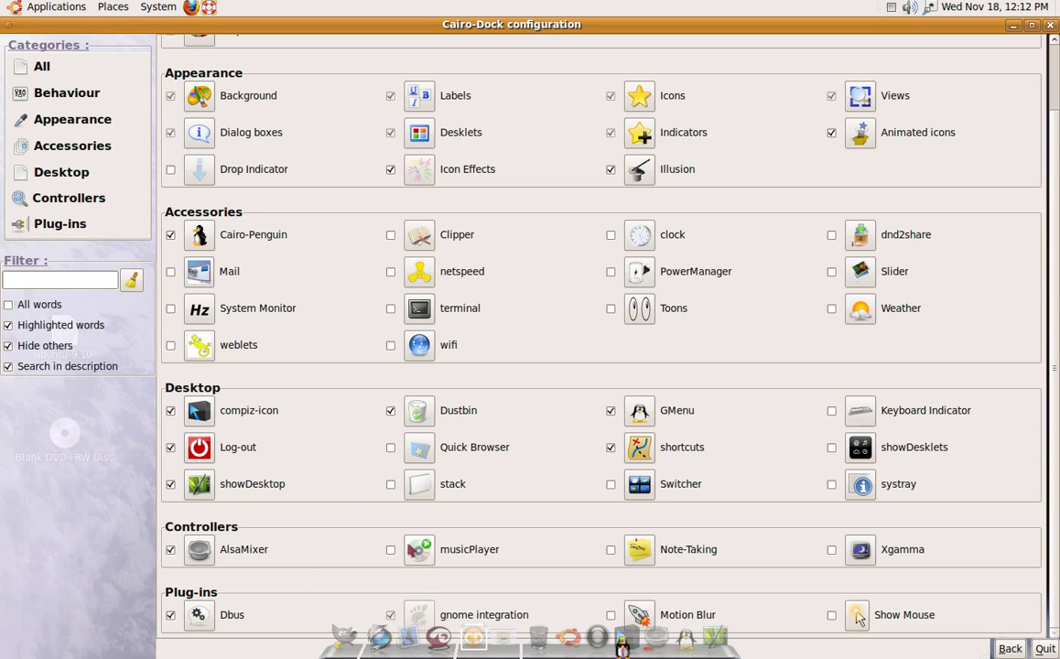
scroll(370, 489, "up", 2)
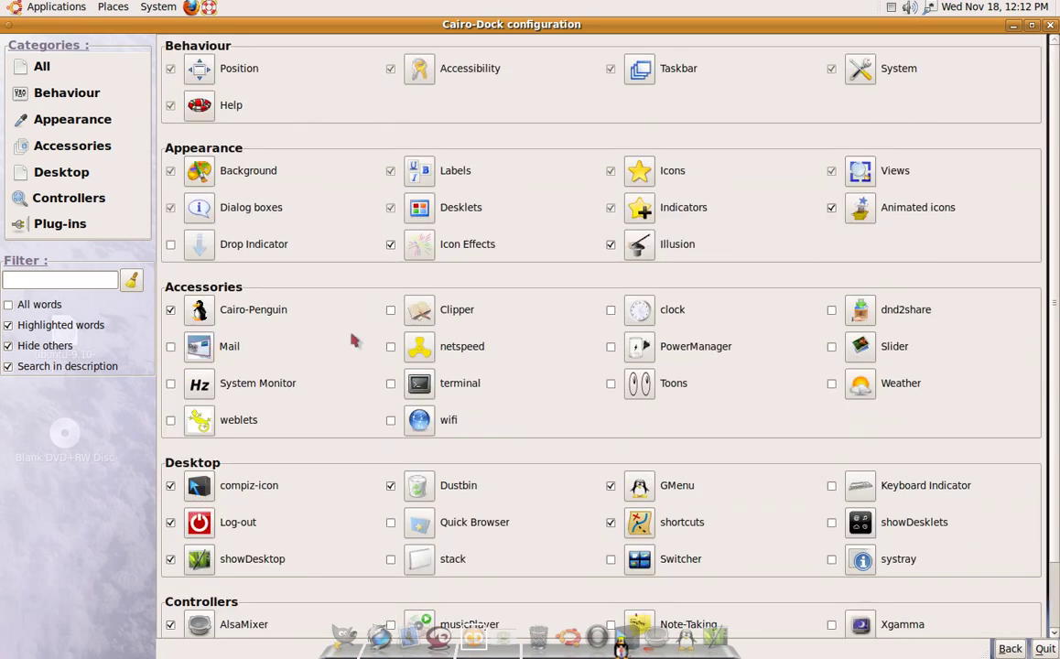
scroll(359, 311, "down", 2)
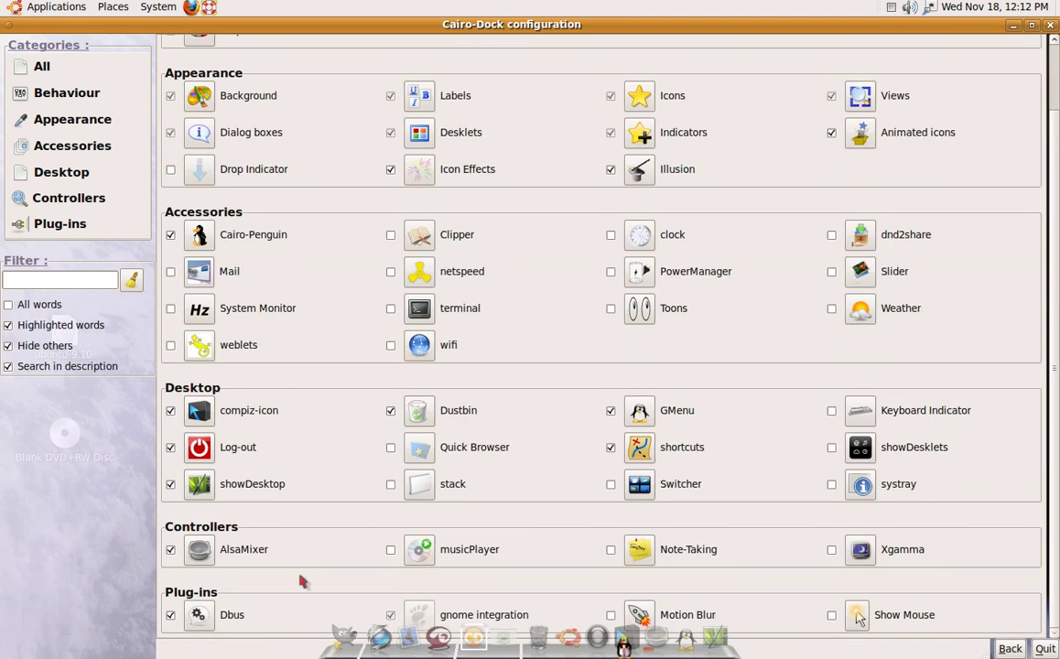
mouse_move(217, 622)
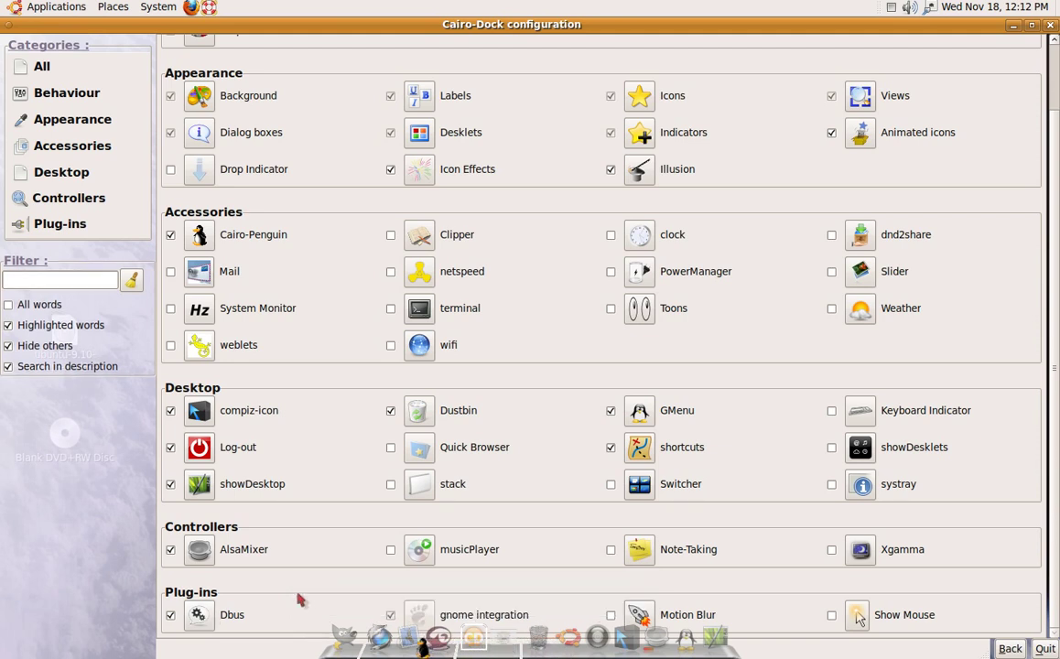
scroll(316, 323, "up", 2)
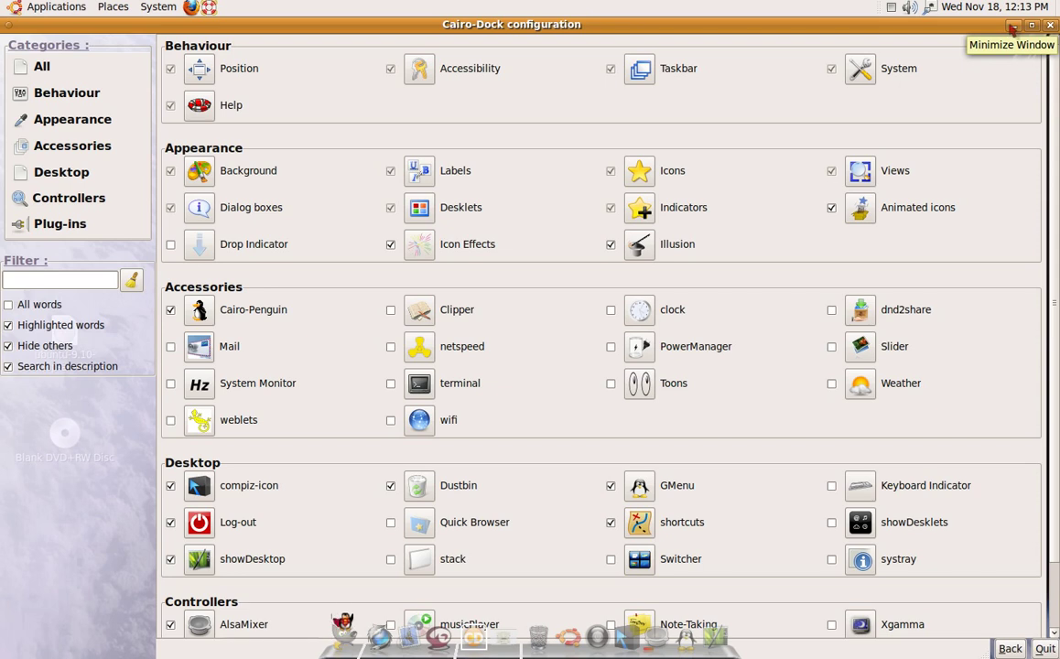
Minimize the Cairo-Dock configuration window to reveal the desktop folders and dock.
left_click(1013, 26)
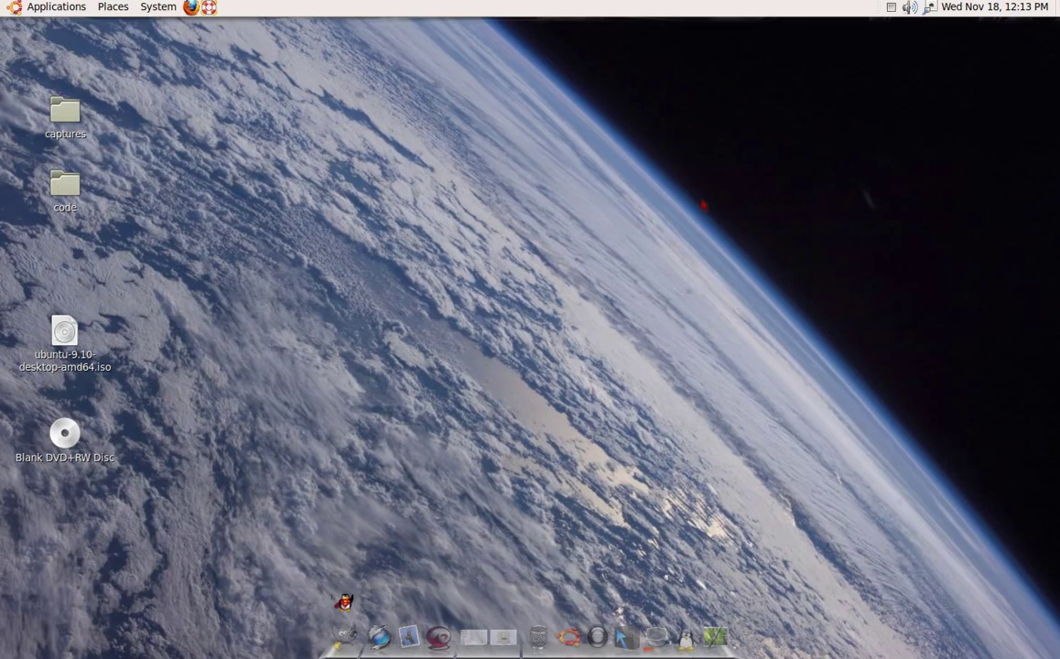